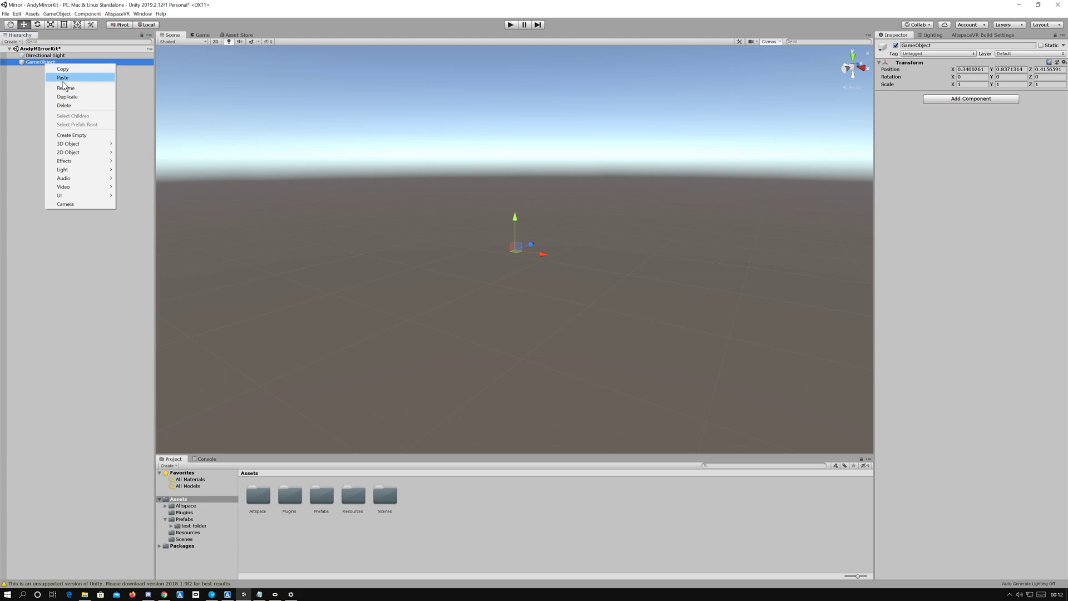
Step: Rename the empty GameObject in the scene as AndyMirrorKit
left_click(66, 88)
type("A")
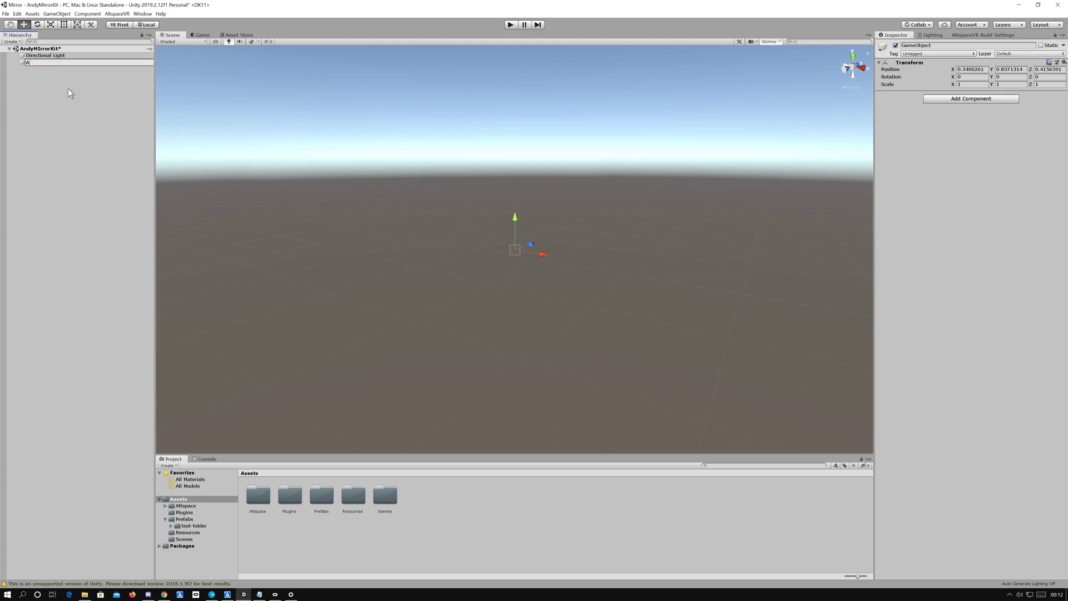
type("ndyMirrorKit")
key("Return")
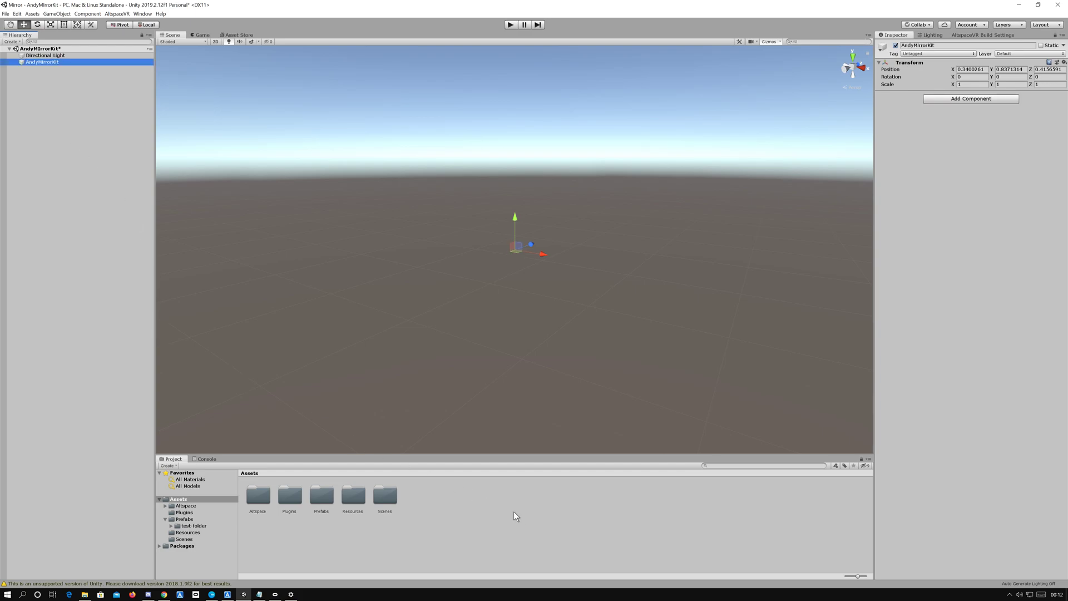
Step: Create a render texture in the Assets folder and set its size to 1024 x 1024
left_click(458, 511)
right_click(459, 511)
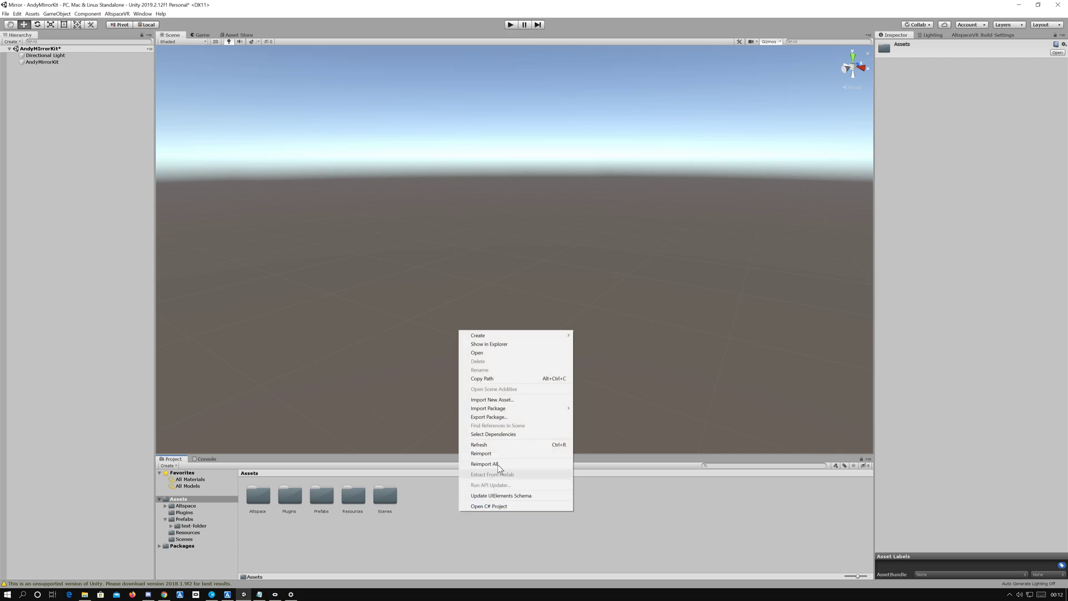
mouse_move(489, 335)
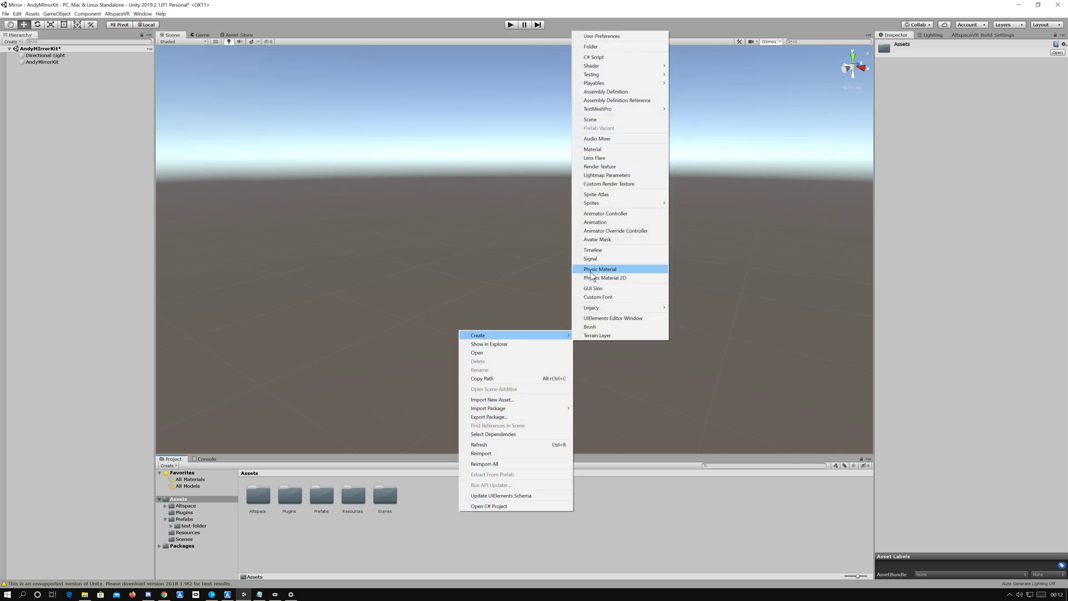
left_click(614, 169)
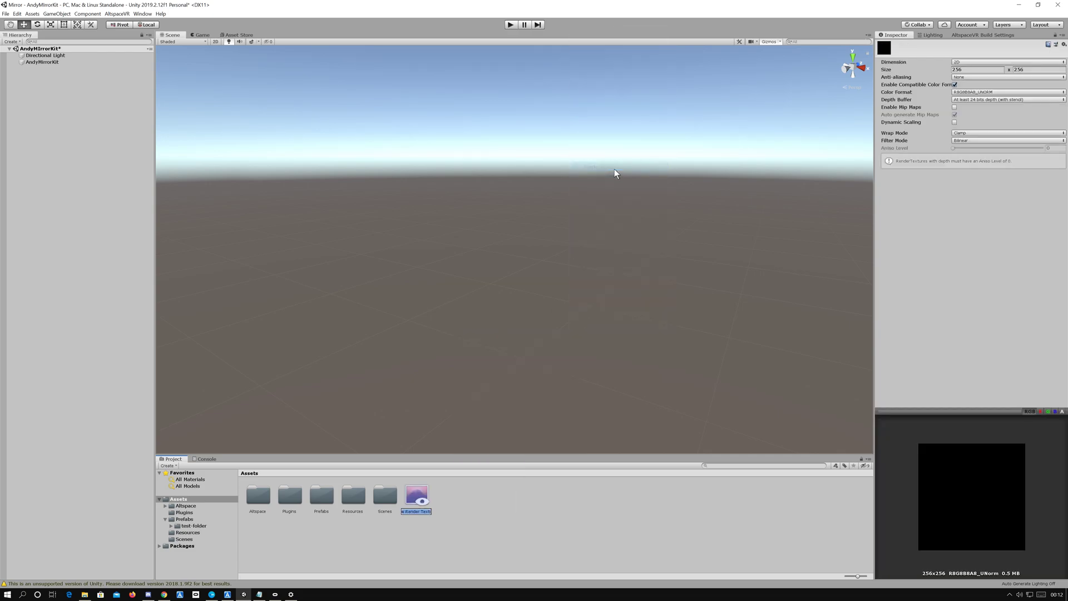
left_click(968, 69)
type("102")
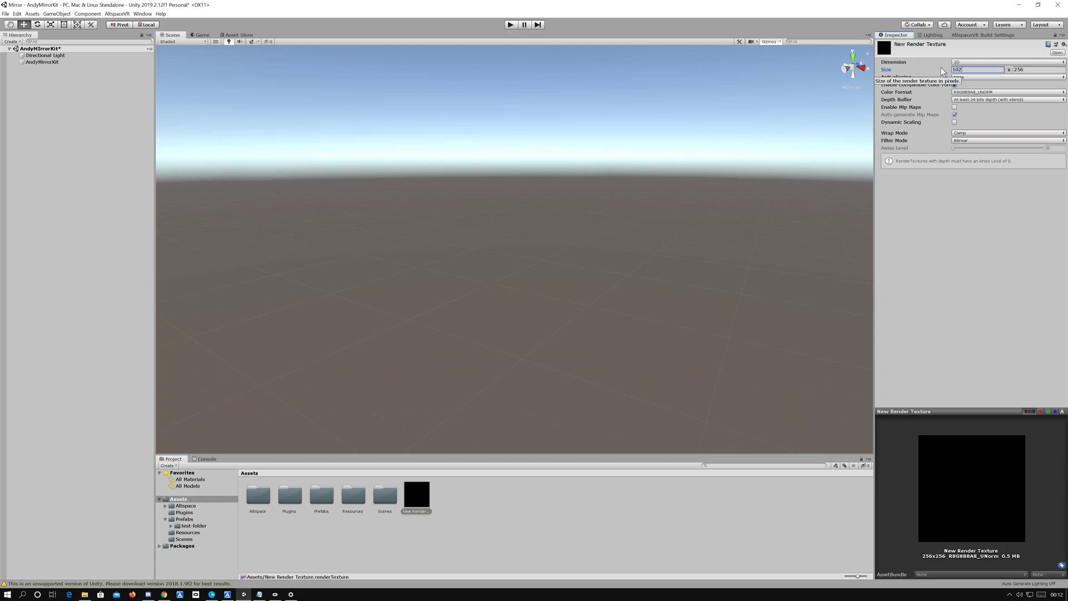
type("4")
key("Tab")
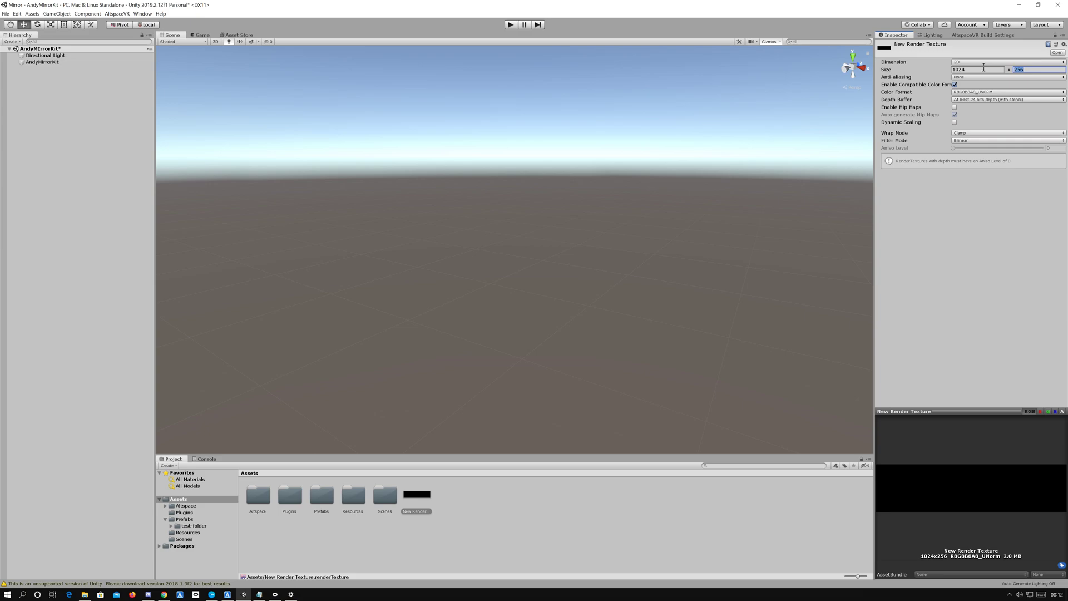
type("1024")
key("Return")
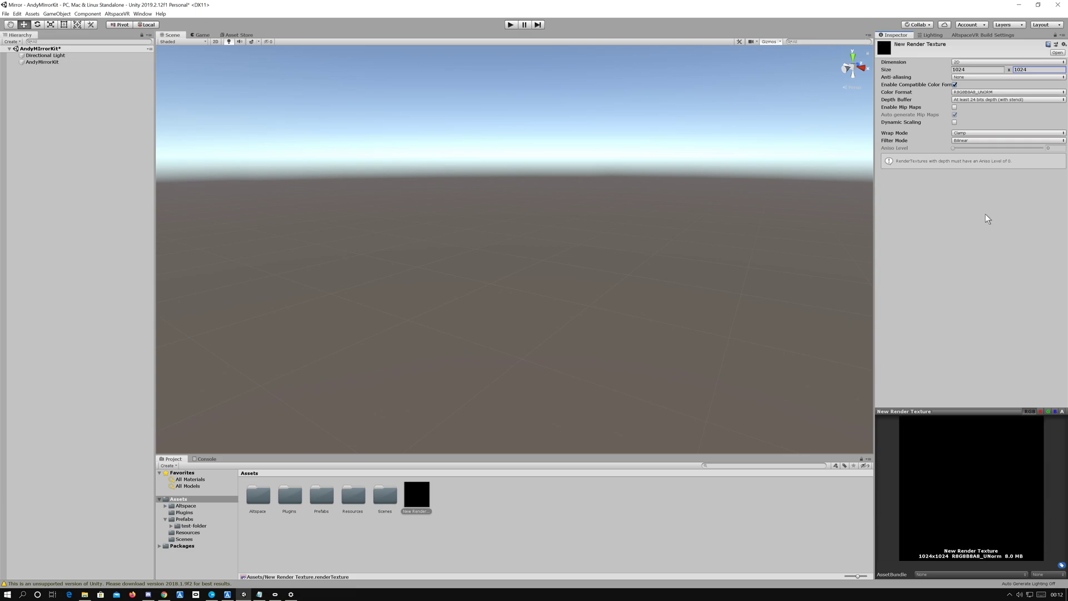
Step: Set the render texture to no depth buffer and its wrap mode to Mirror
left_click(976, 100)
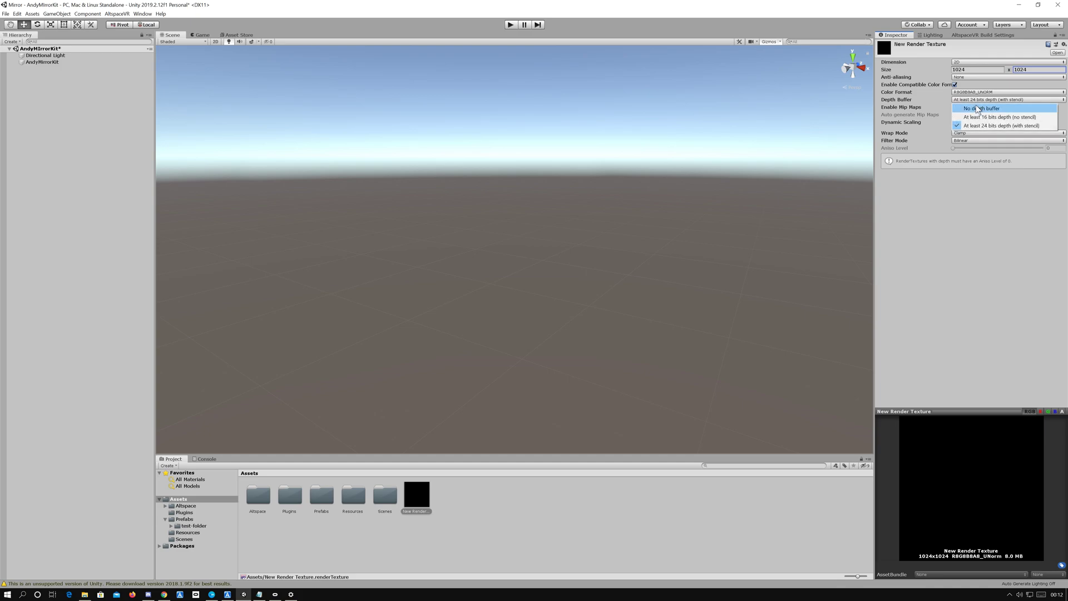
left_click(979, 108)
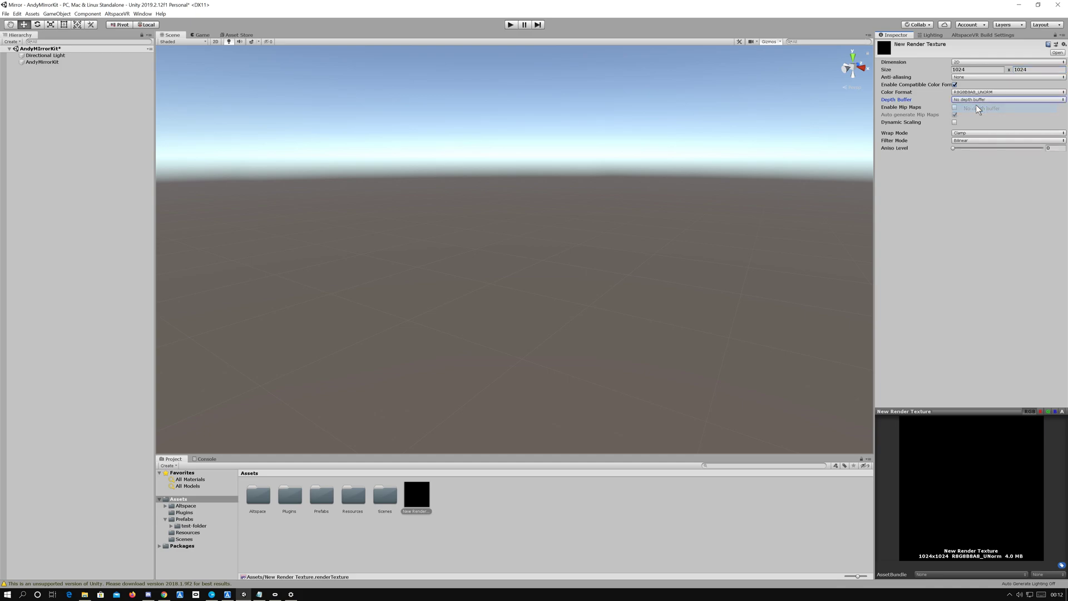
left_click(969, 136)
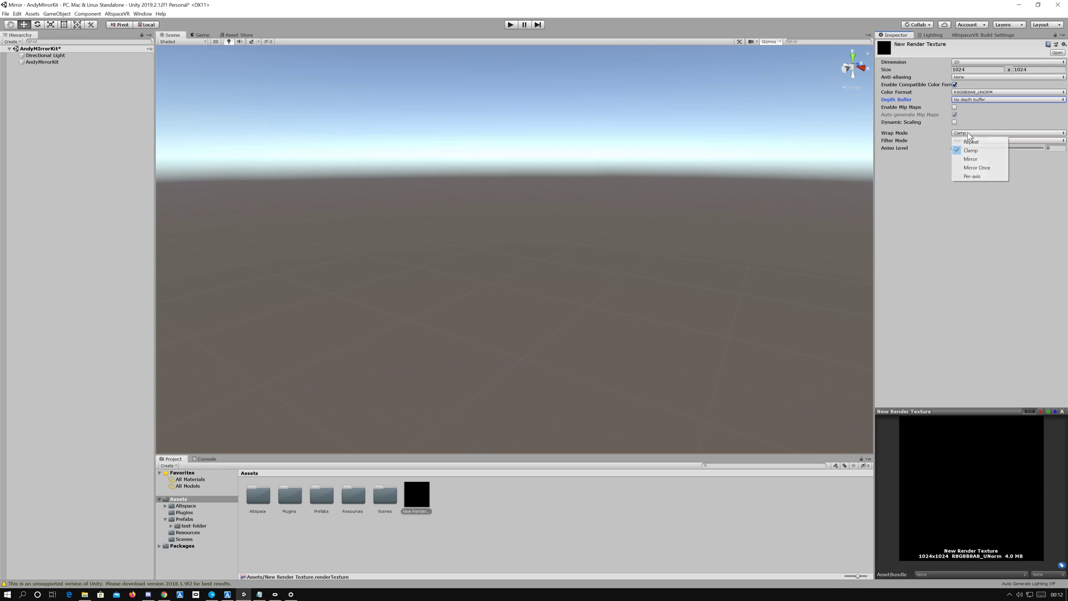
left_click(974, 160)
left_click(967, 187)
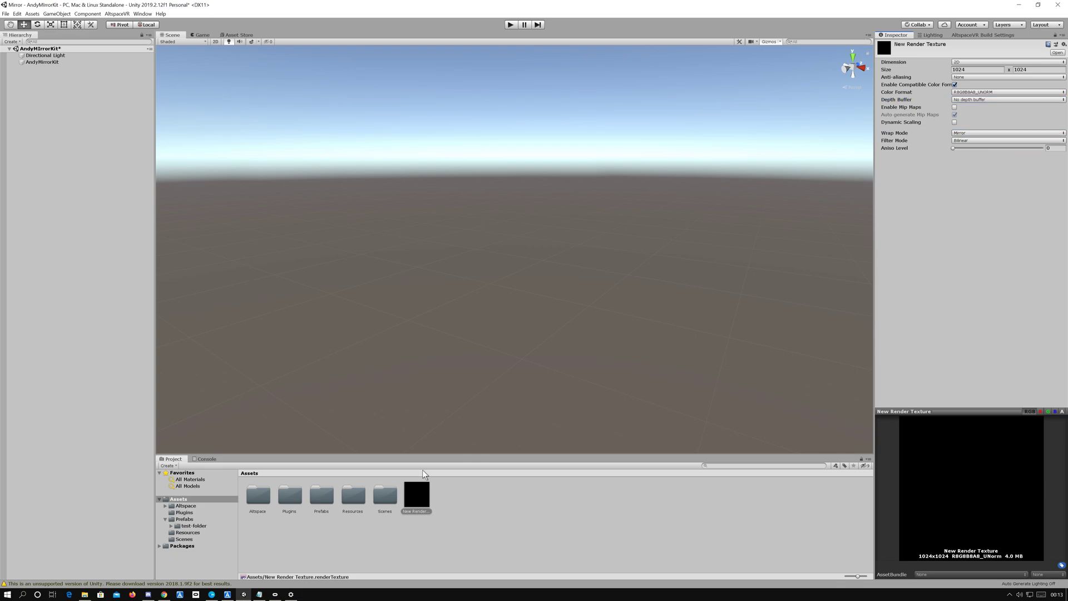
Step: Rename the new render texture as MirrorRT
left_click(483, 539)
right_click(415, 510)
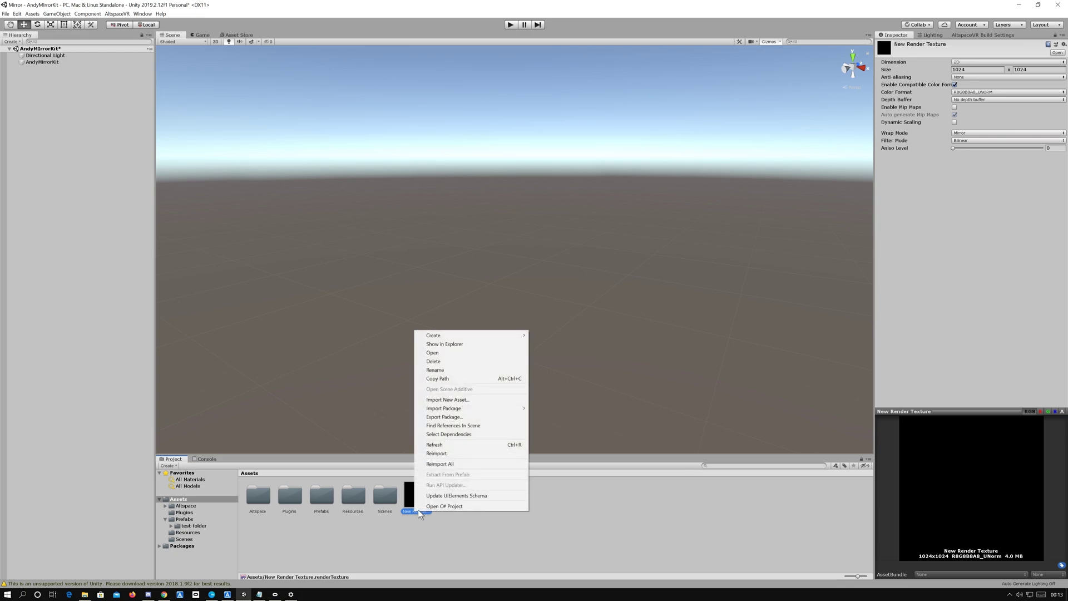
left_click(436, 370)
type("MirrorRT")
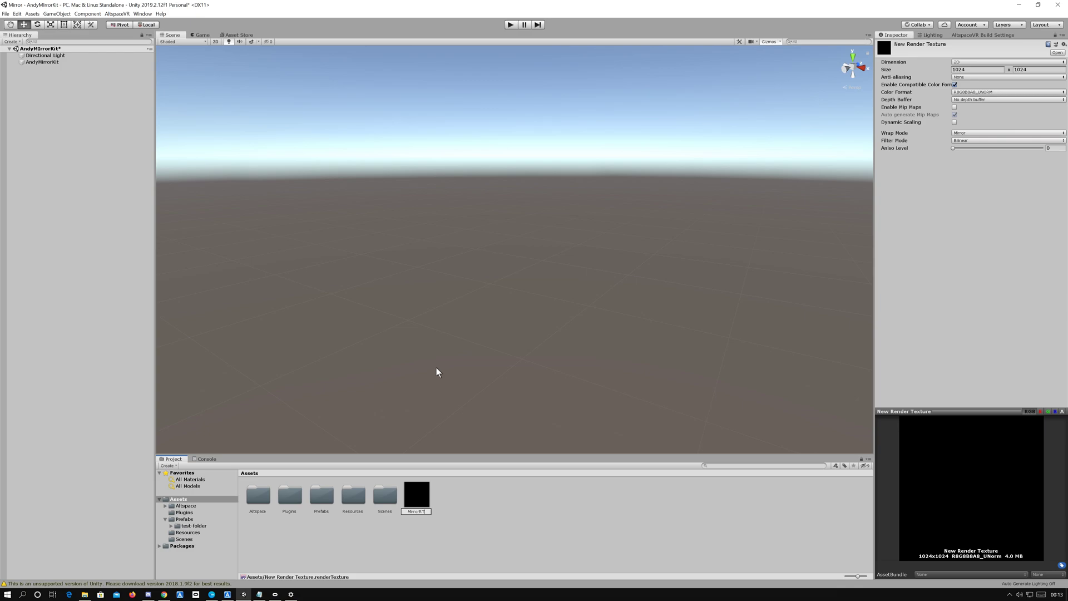
key("Return")
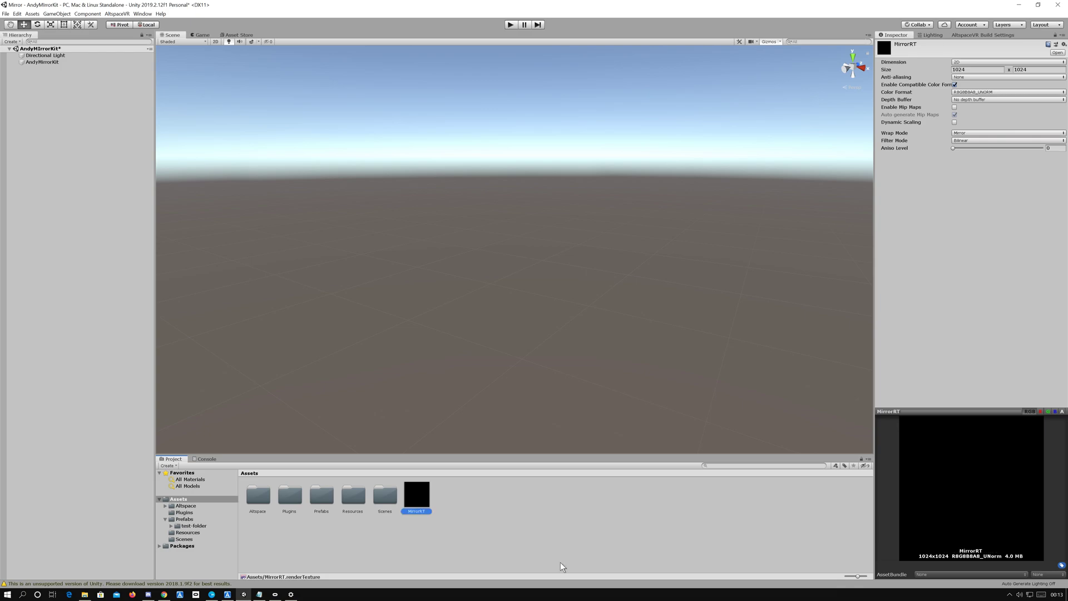
Step: Create a material in the Assets folder and name it MirrorMat
left_click(482, 509)
right_click(481, 509)
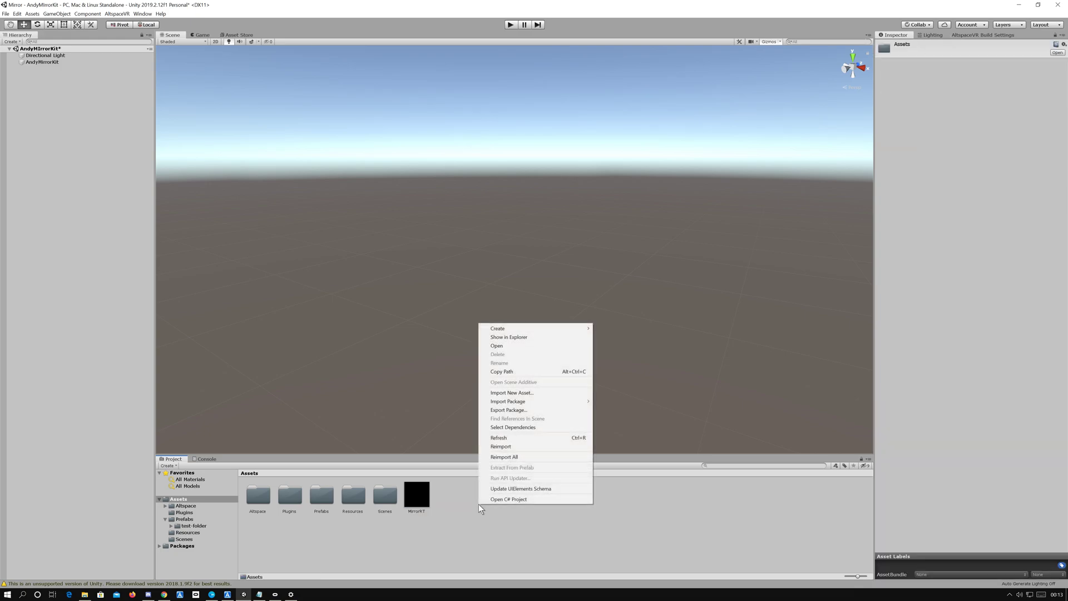
mouse_move(556, 328)
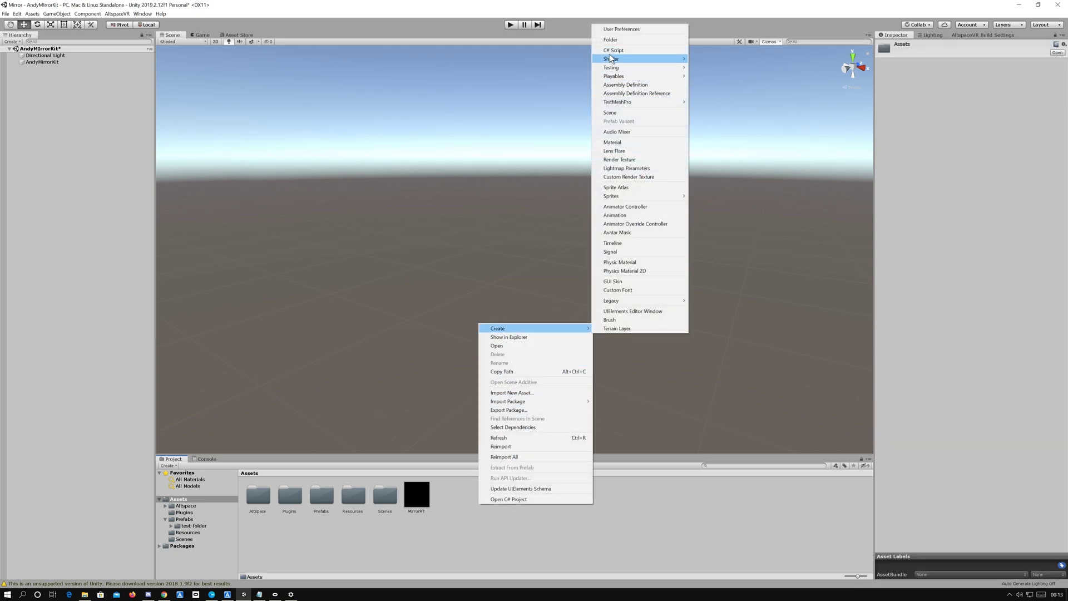
left_click(612, 143)
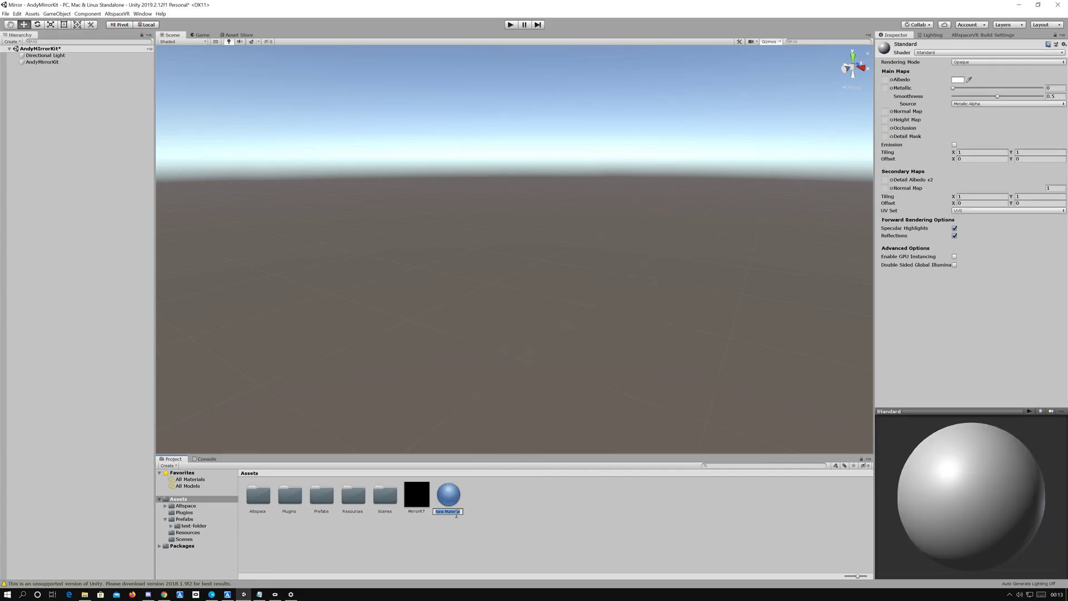
type("Mirro")
type("ro")
key("Return")
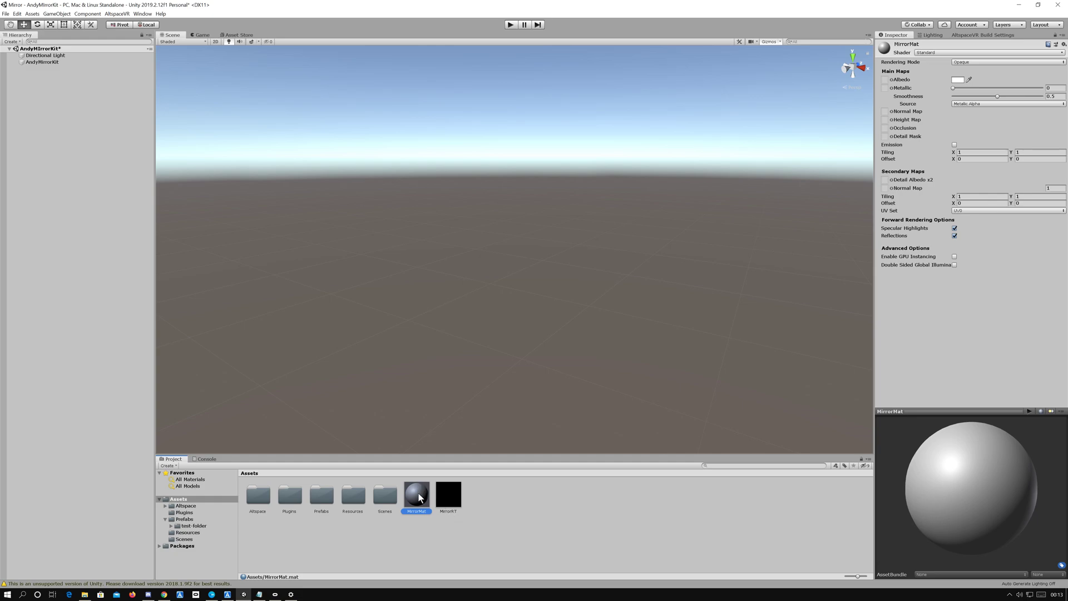
Step: Change the MirrorMat material's shader to Unlit/Texture
left_click(924, 52)
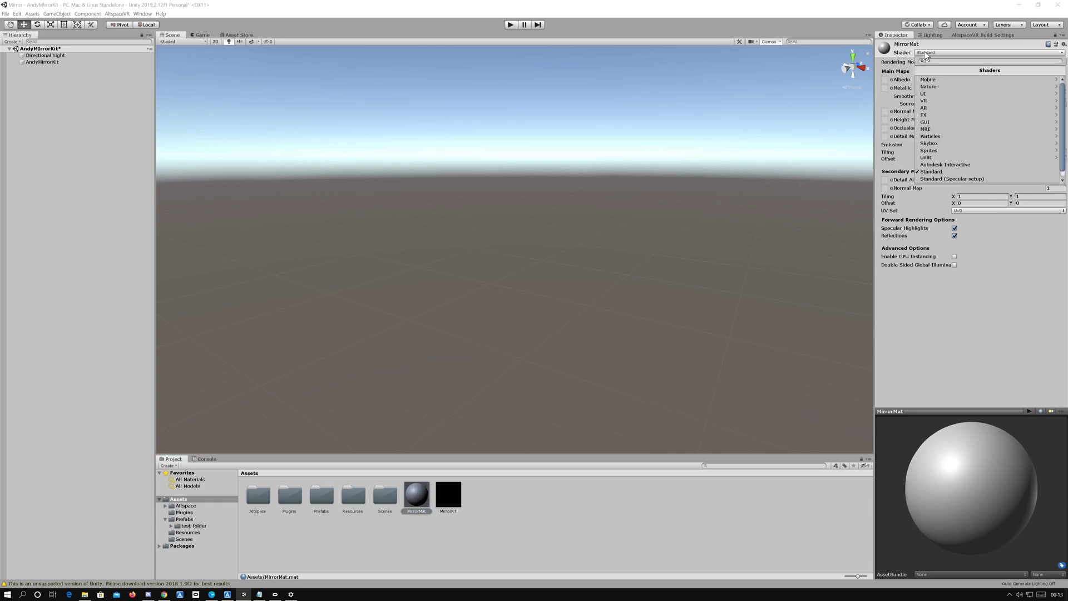
left_click(943, 157)
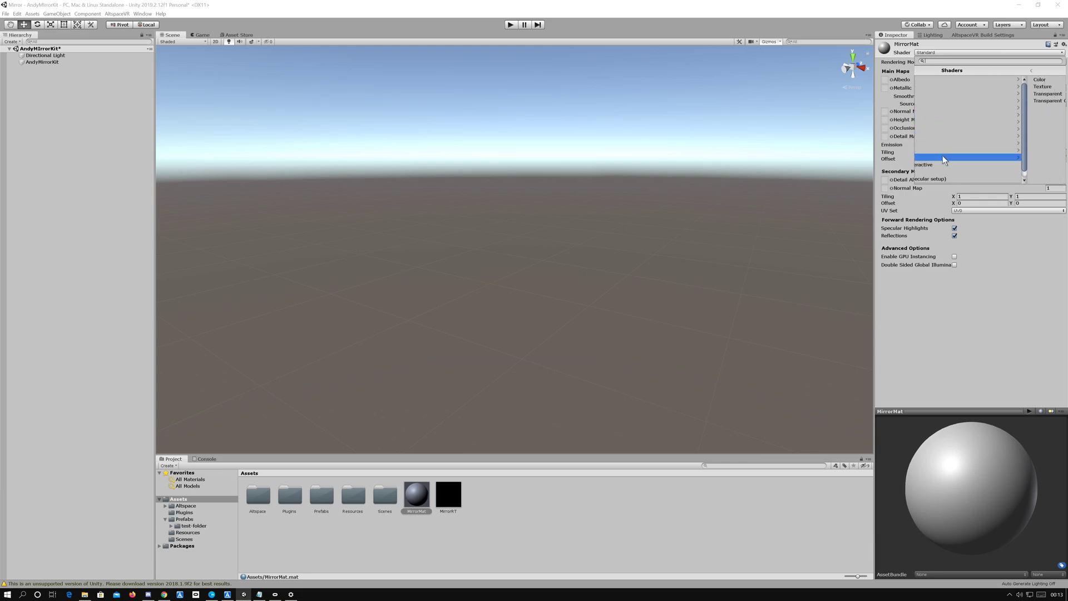
left_click(937, 89)
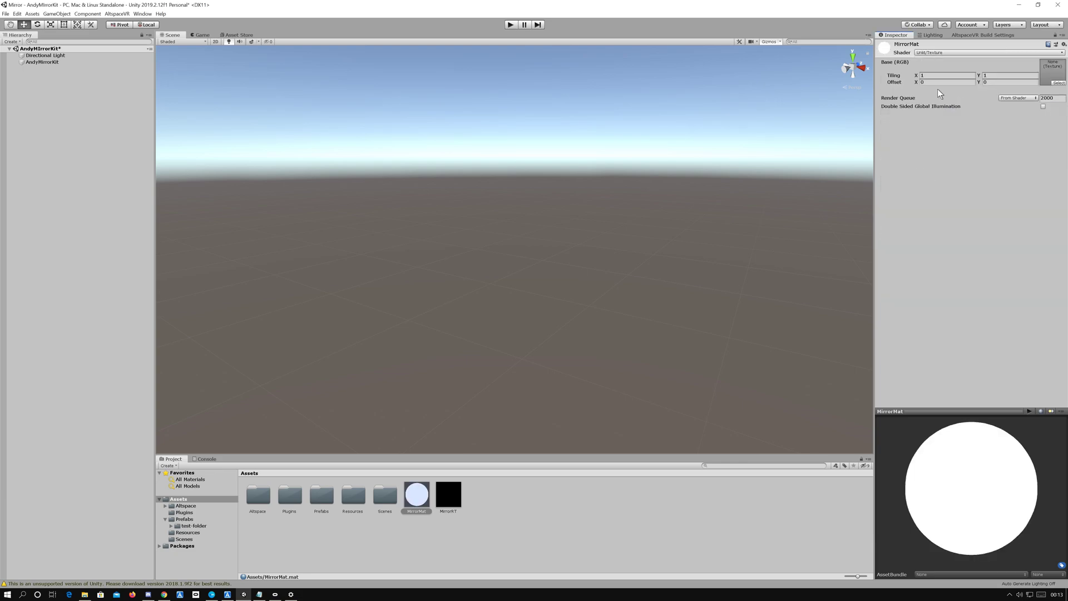
Step: Set MirrorMat's X offset to 1 and assign the MirrorRT render texture as its base texture
left_click(933, 82)
left_click(1060, 83)
double_click(886, 153)
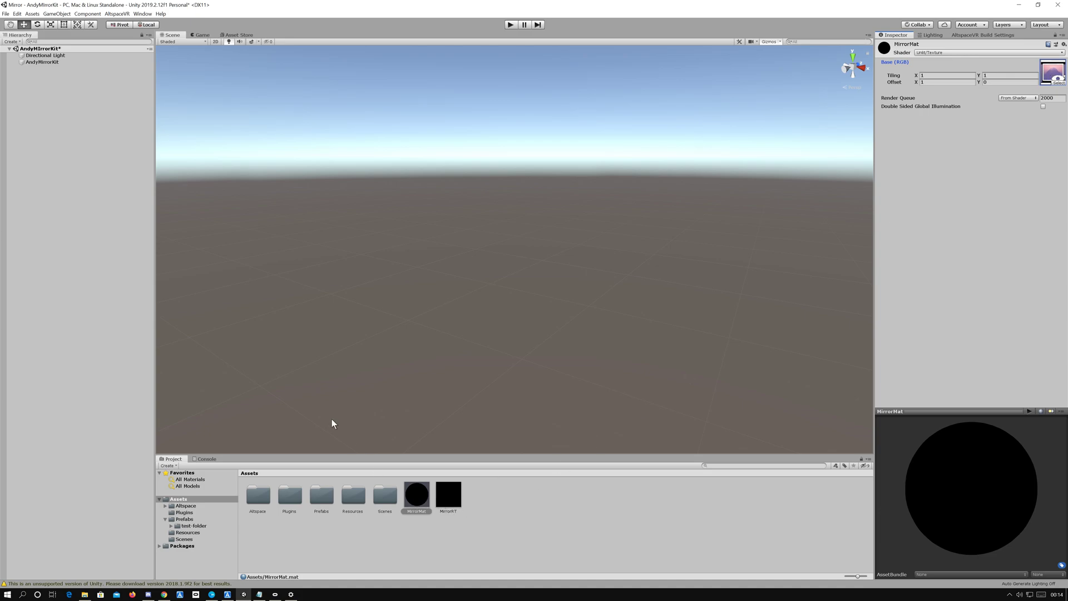
Step: Add a camera as a child of the AndyMirrorKit object
left_click(50, 63)
right_click(50, 63)
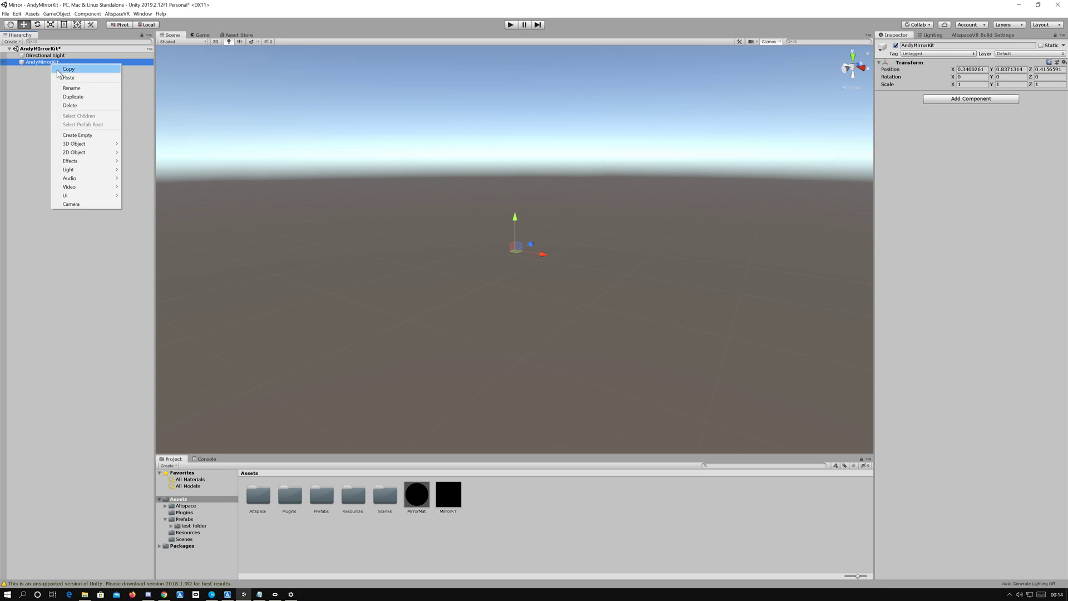
left_click(72, 204)
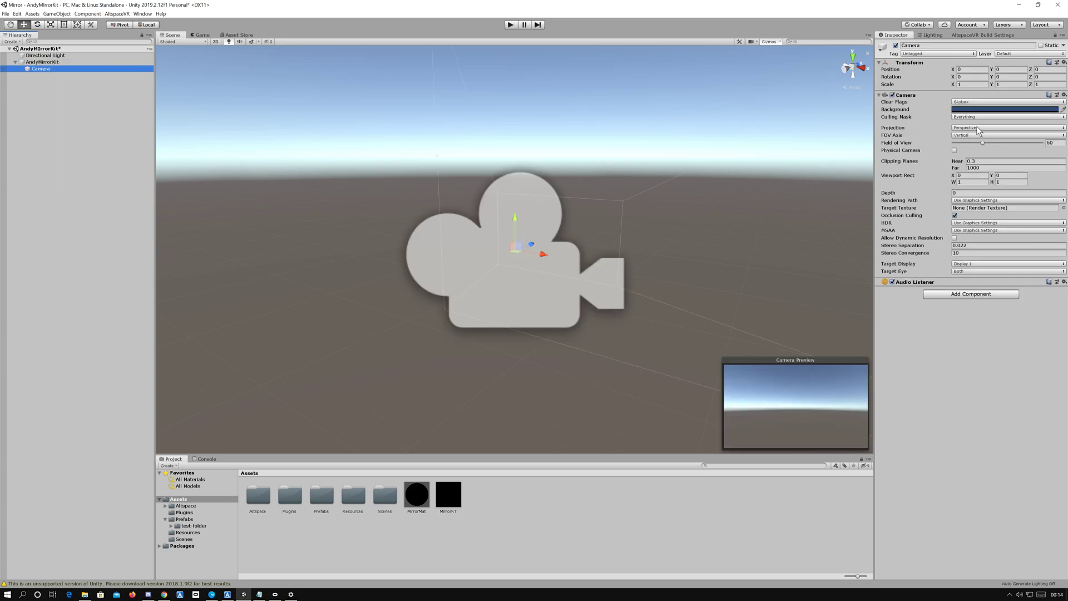
Step: Set the camera's Y rotation to 180 and its Z position to 1
left_click(1007, 77)
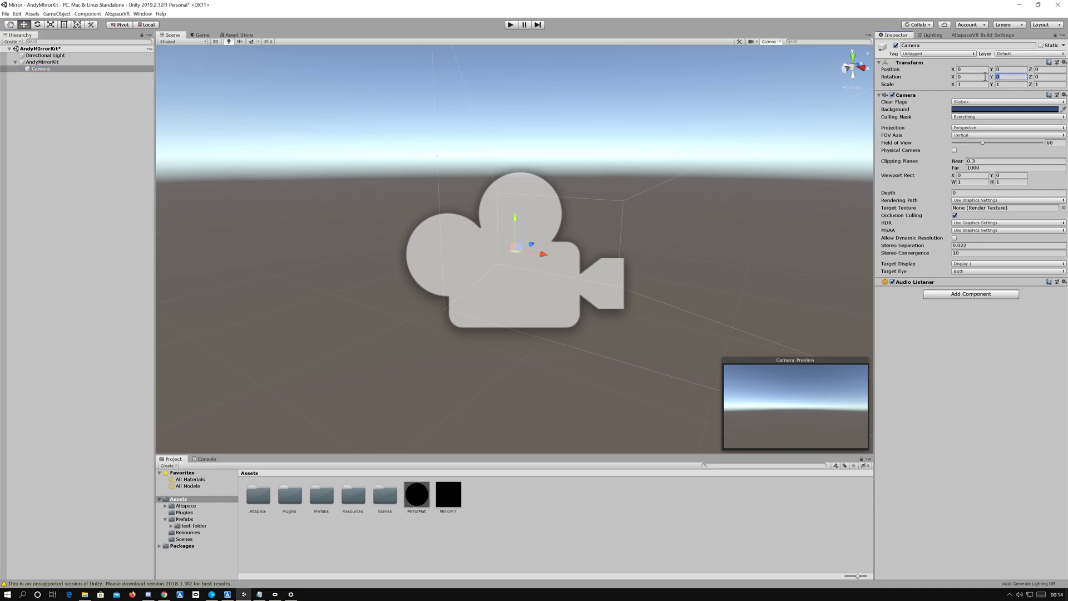
type("180")
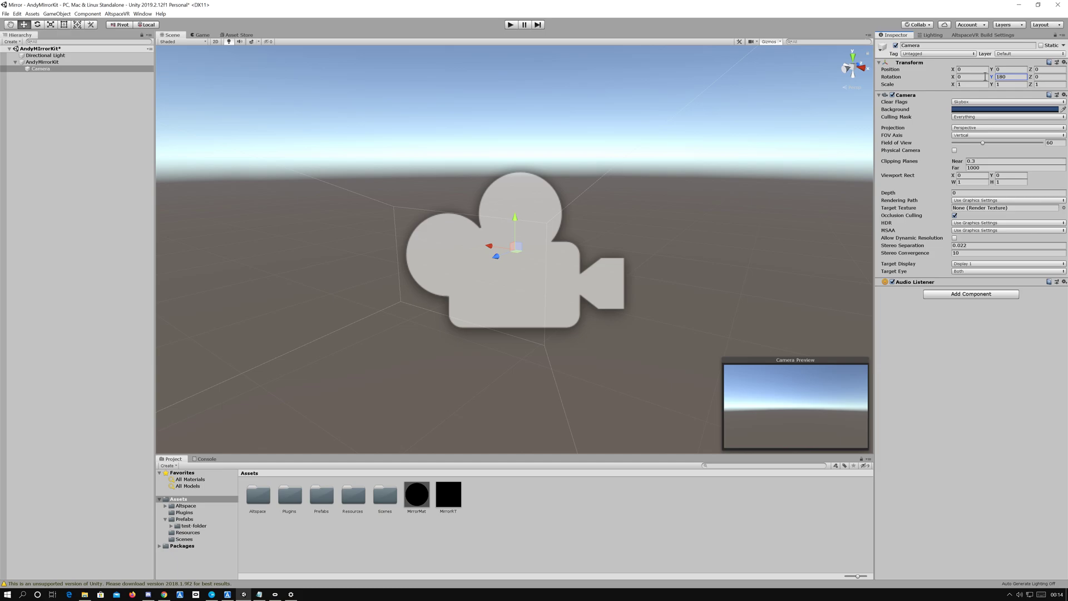
left_click(1050, 69)
type("1")
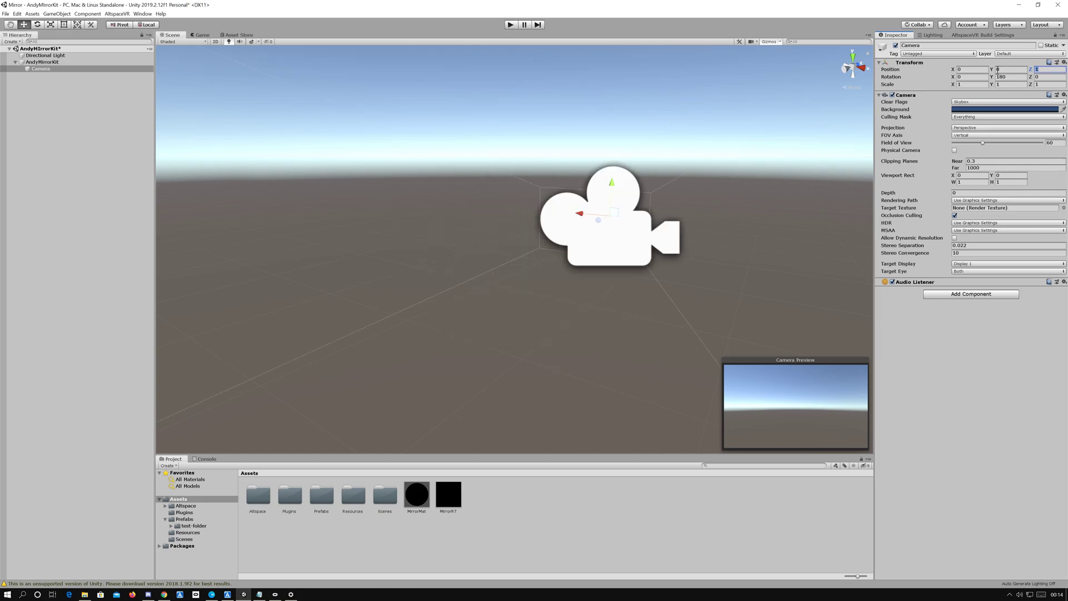
Step: Set the camera's near clipping plane to 1 and remove its Audio Listener component
left_click(986, 161)
type("1")
left_click(1063, 283)
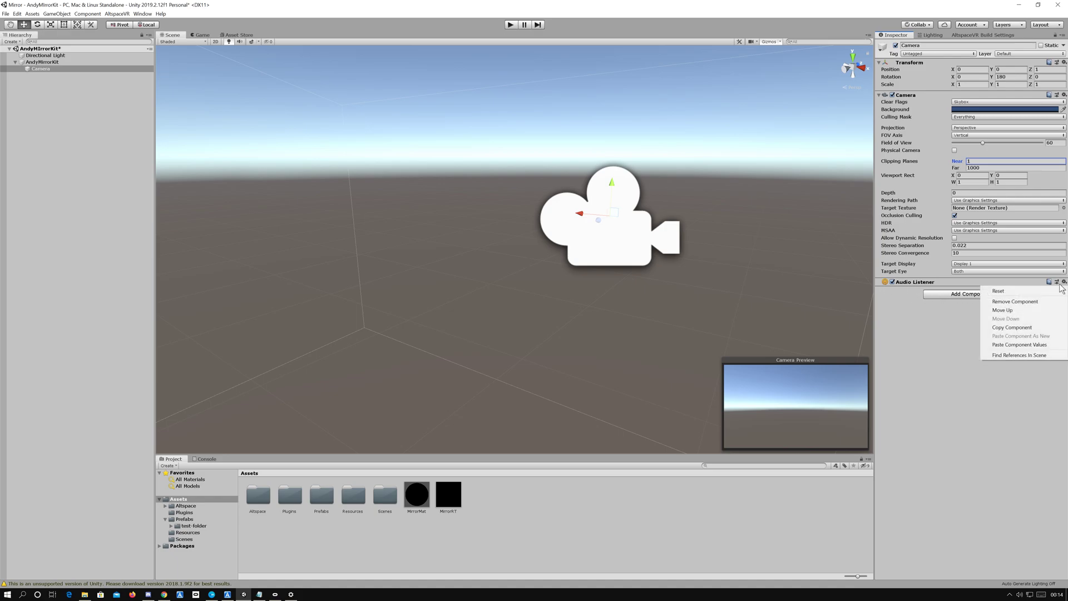
left_click(1003, 303)
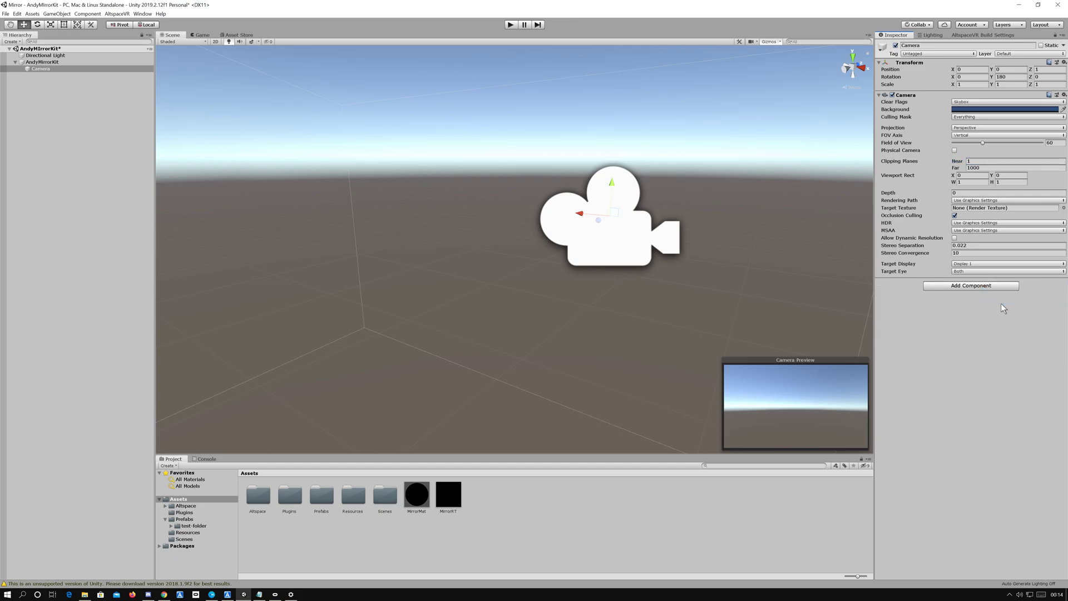
Step: Add a quad as a child of AndyMirrorKit and apply the MirrorMat material to it
right_click(47, 62)
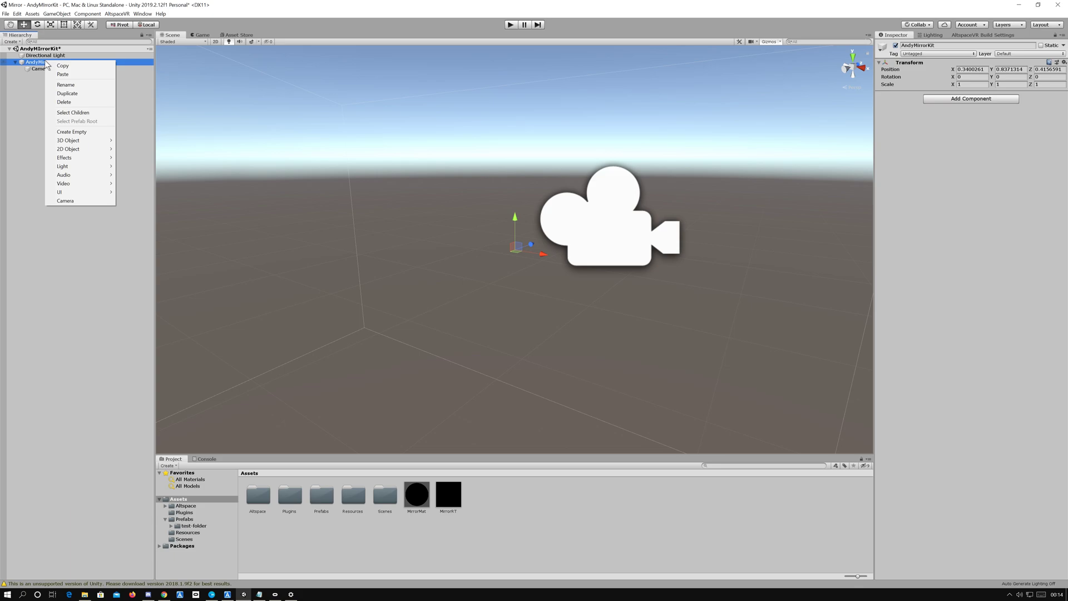
mouse_move(84, 138)
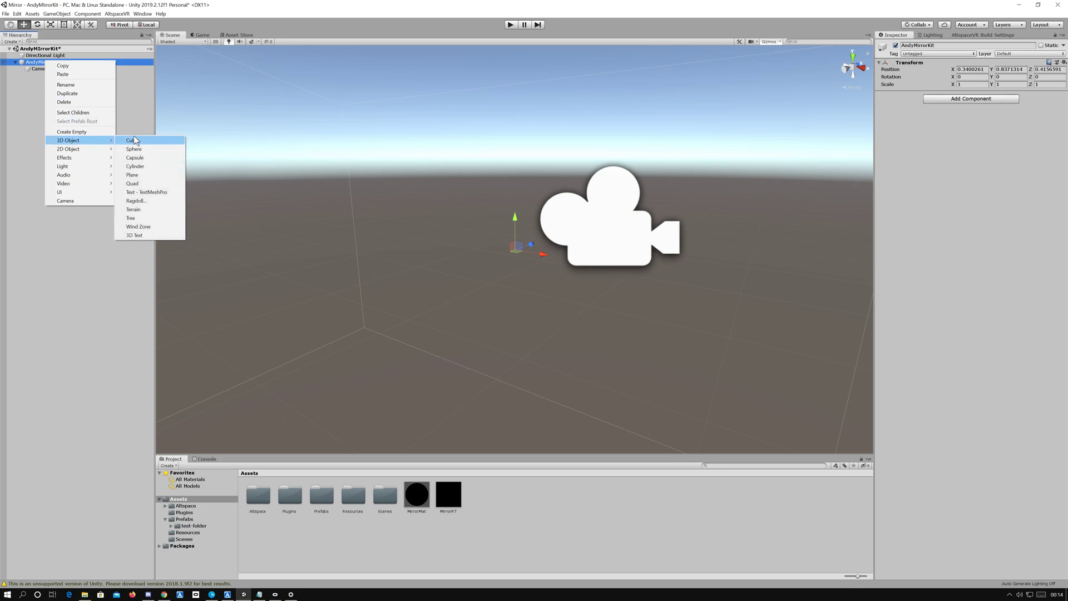
left_click(138, 184)
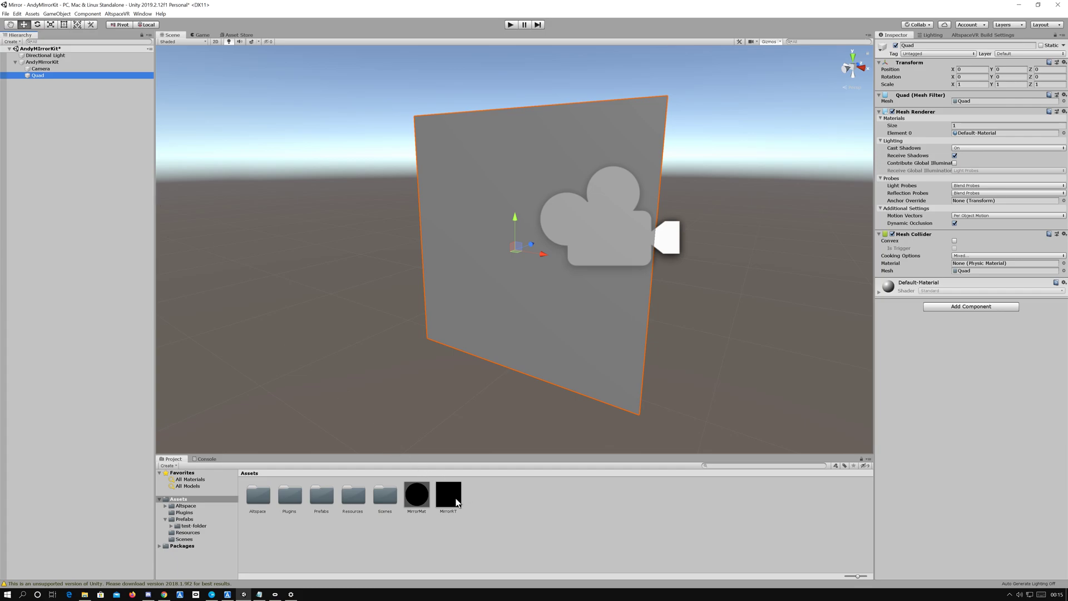
left_click_drag(418, 496, 549, 353)
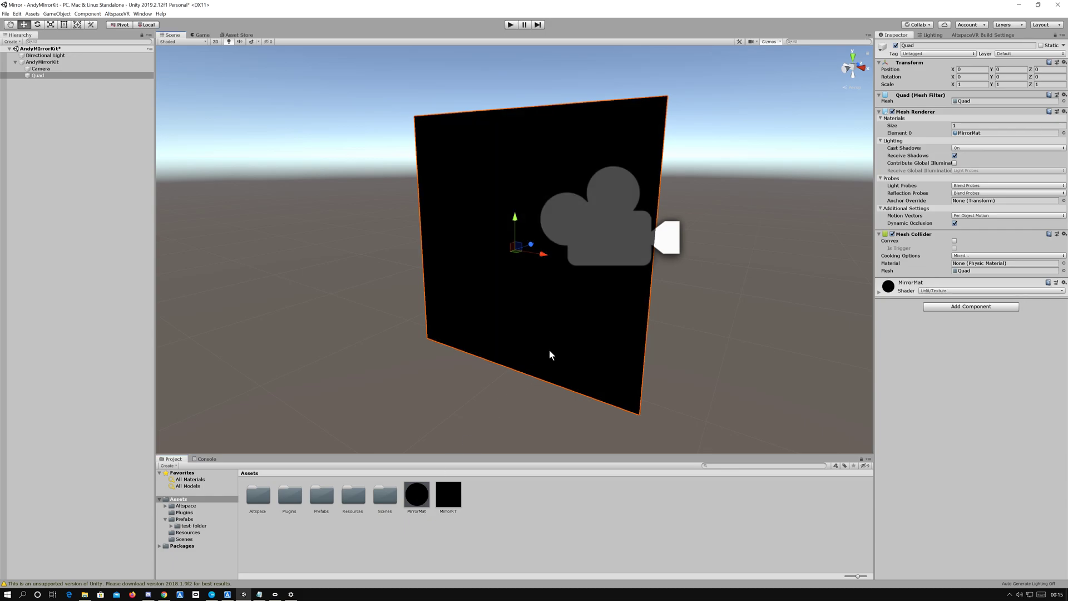
Step: Assign the MirrorRT render texture as the camera's target texture
left_click(42, 68)
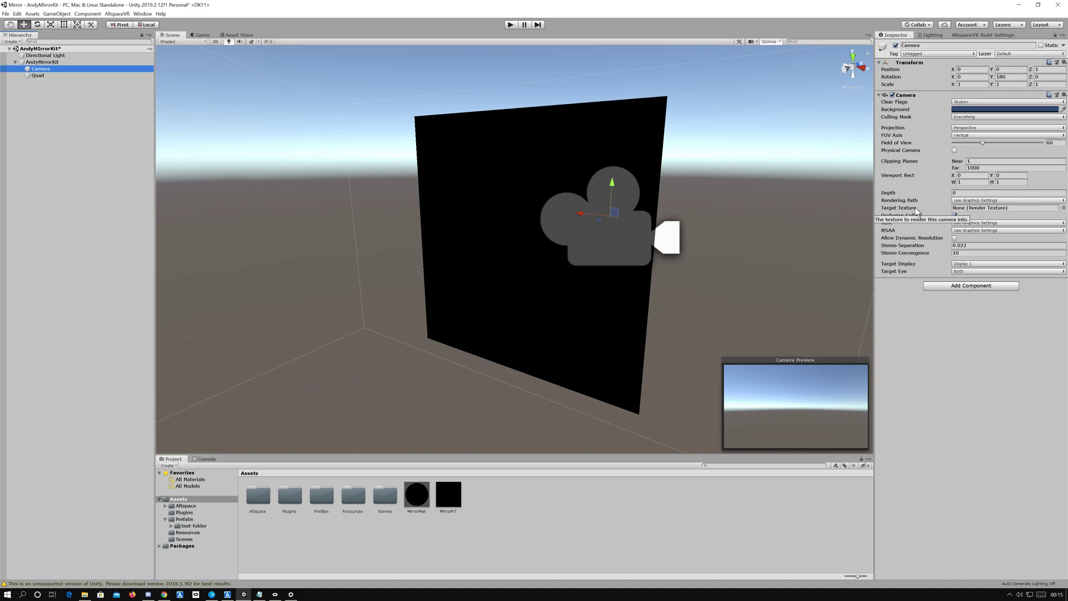
left_click(1063, 207)
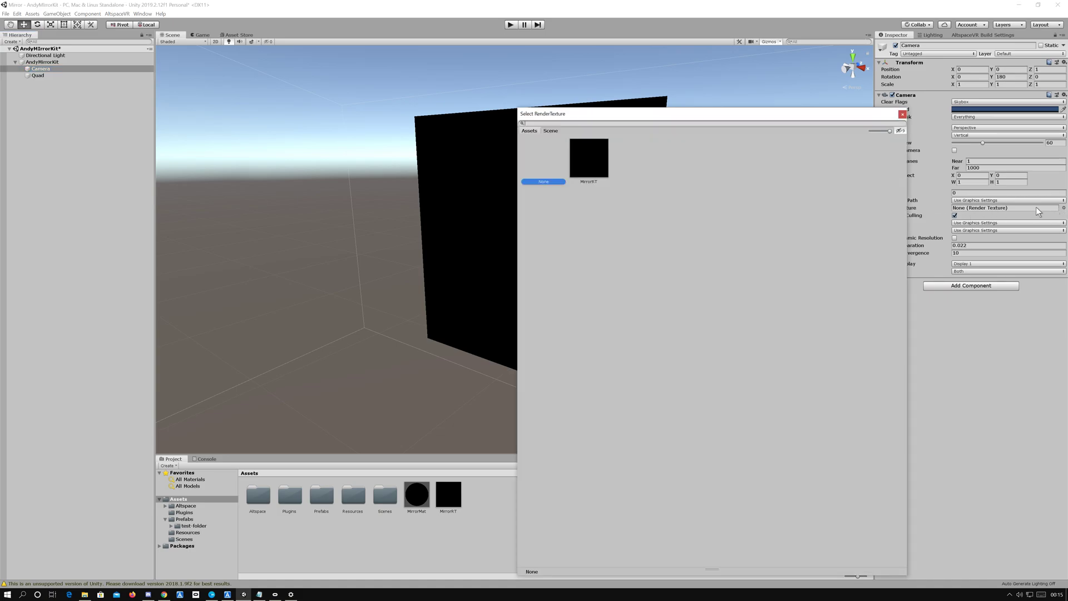
double_click(593, 151)
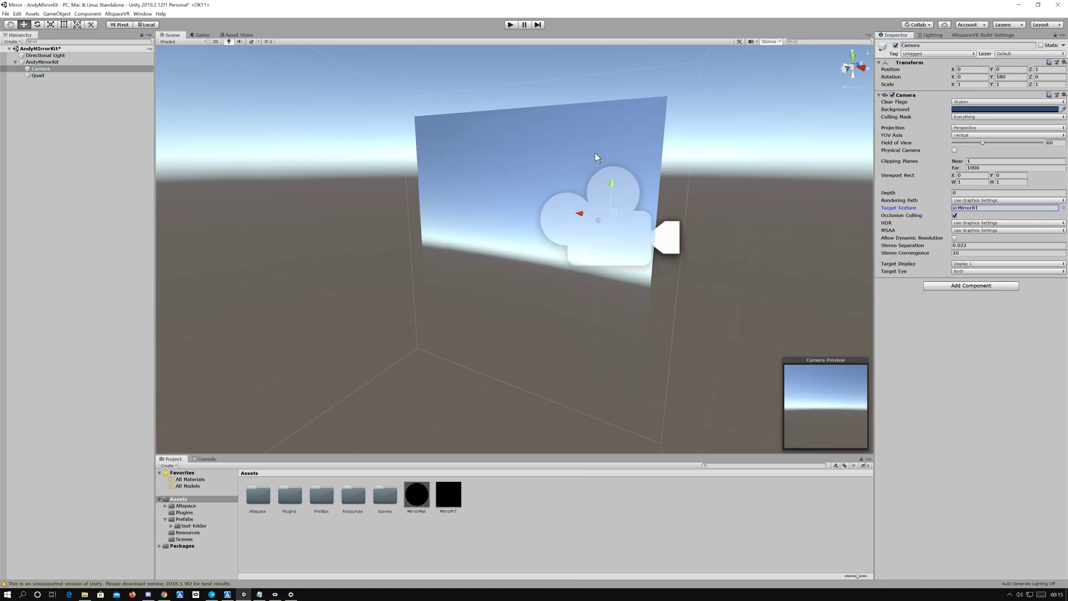
Step: Inspect the mirror quad's rendered image and its alignment with the camera from several angles in the scene
scroll(596, 153, "down", 10)
scroll(612, 166, "up", 6)
middle_click_drag(655, 196, 581, 160)
right_click_drag(657, 167, 591, 167)
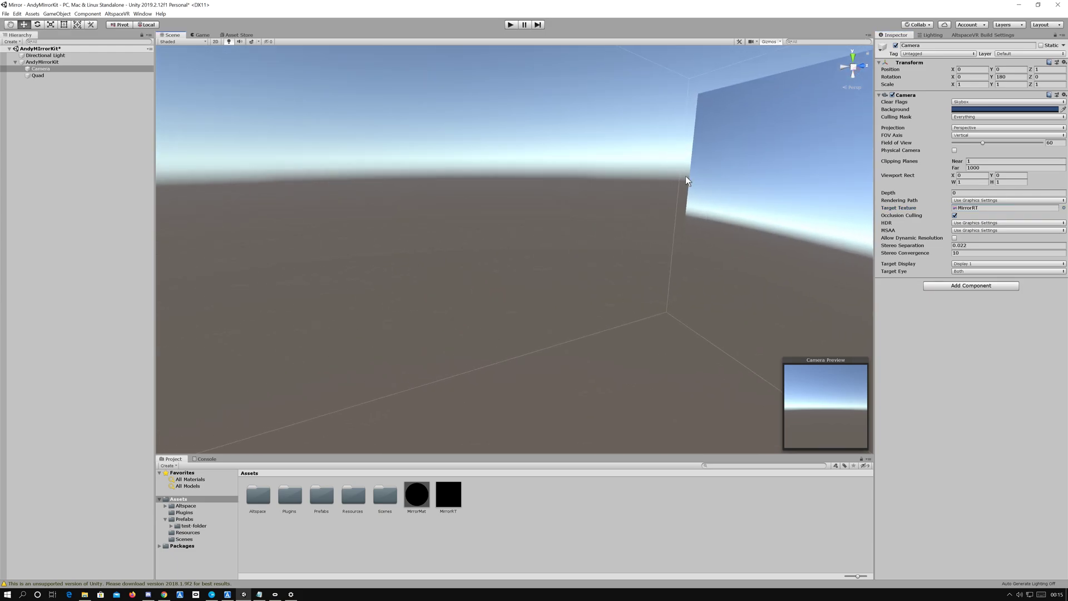
scroll(688, 178, "down", 10)
scroll(703, 191, "up", 3)
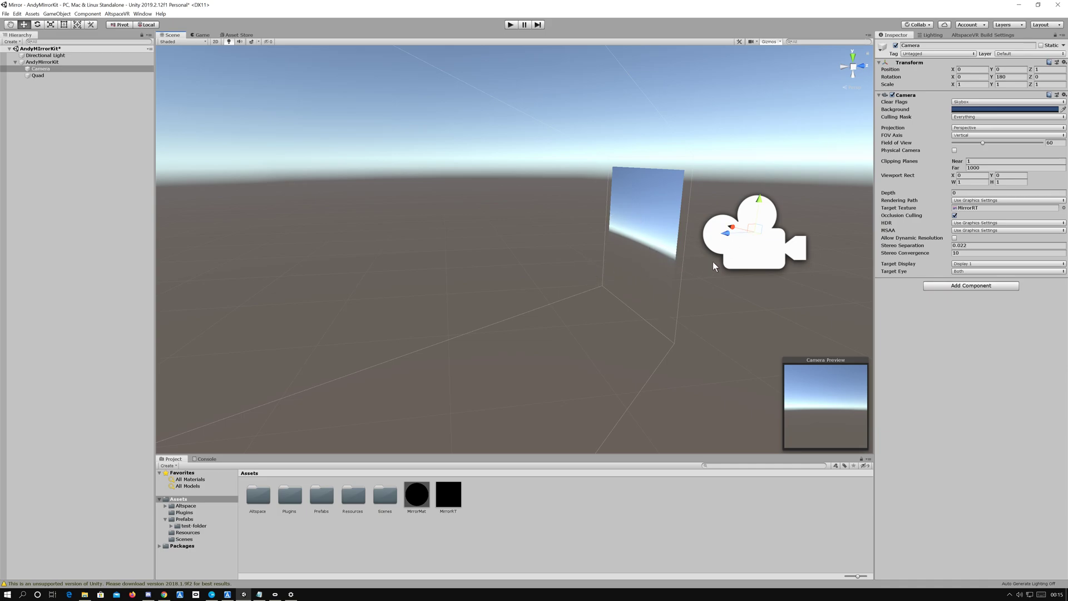
scroll(627, 250, "up", 4)
right_click_drag(626, 247, 681, 214)
right_click_drag(609, 396, 626, 347)
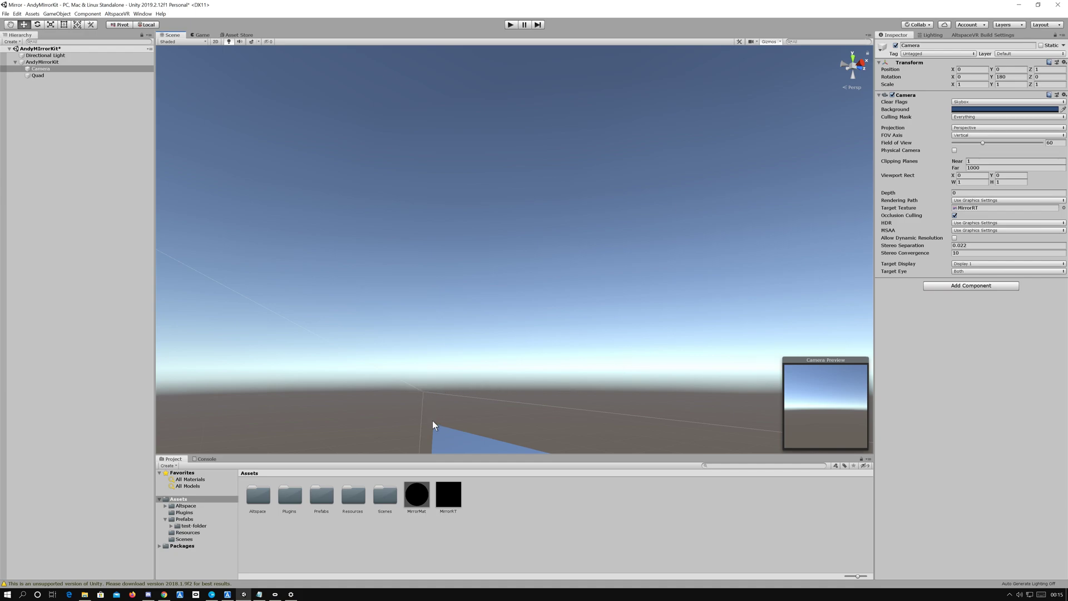
key("f")
scroll(505, 343, "up", 3)
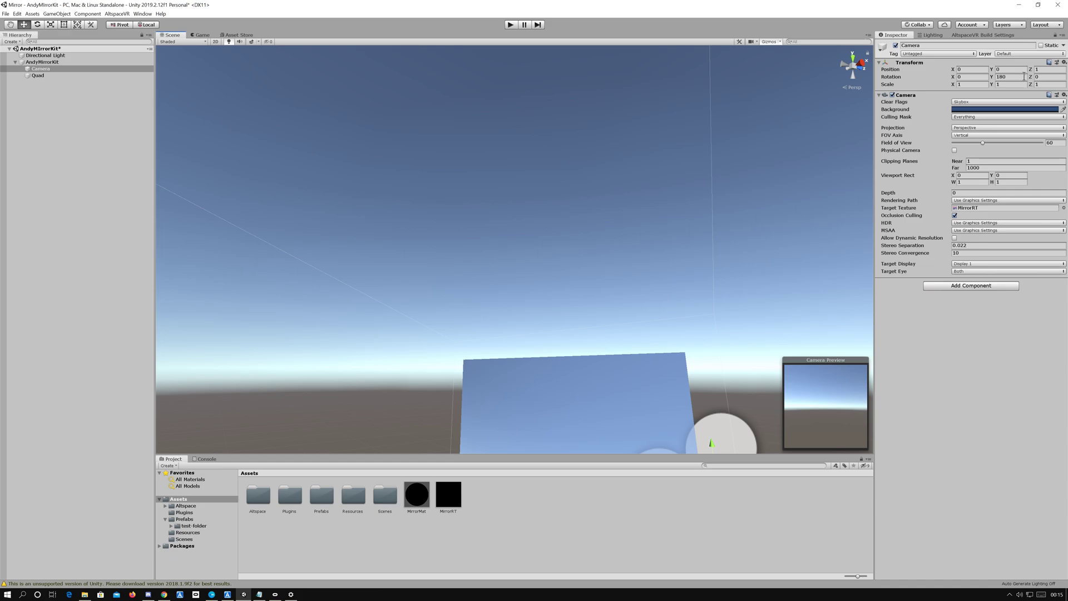
Step: Set the camera's Z position and near clipping plane to 0.8
left_click(1044, 69)
type(".8")
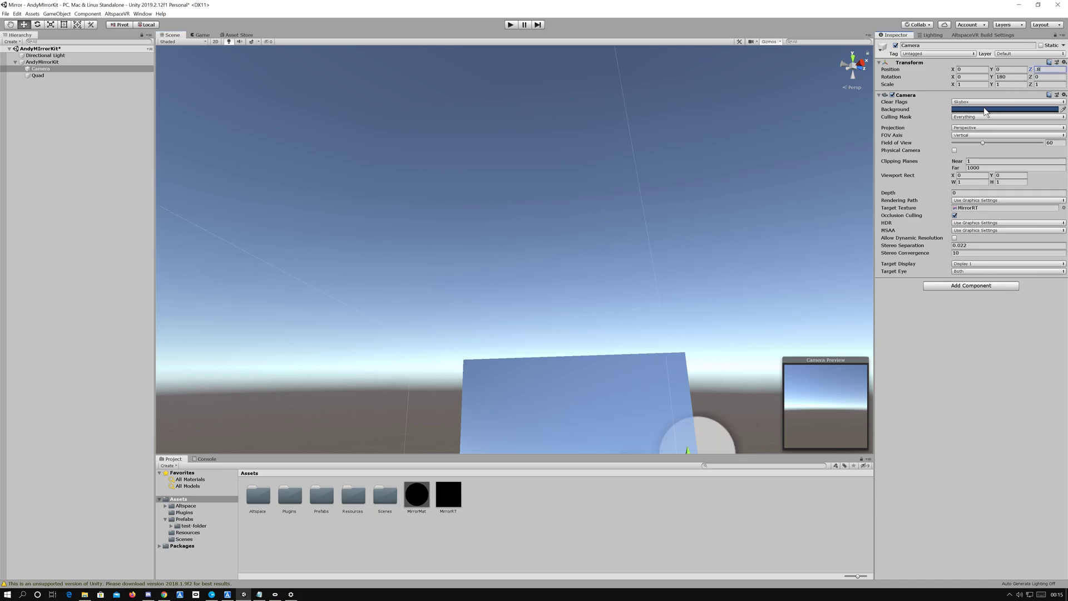
left_click(973, 161)
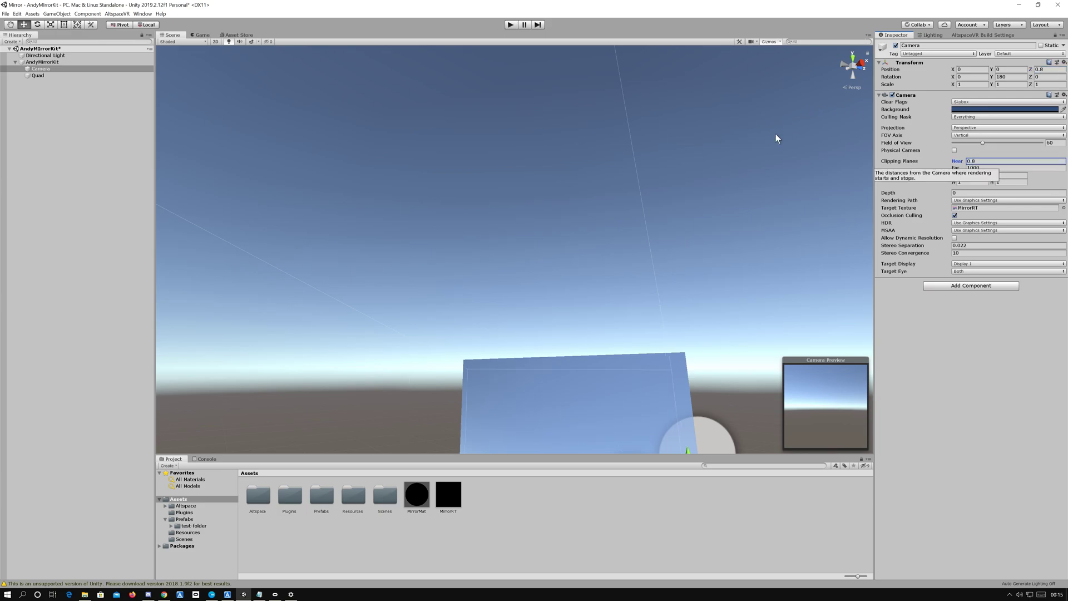
Step: Set both the camera's Z position and its near clipping plane to 0.866
left_click(1051, 70)
double_click(1054, 71)
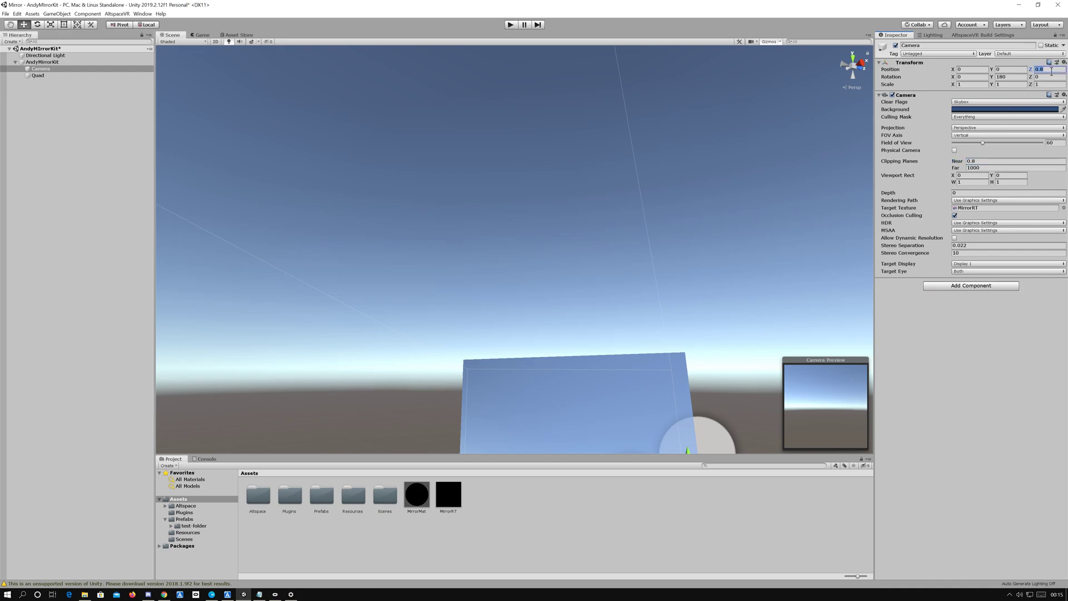
key("BackSpace")
type(".866")
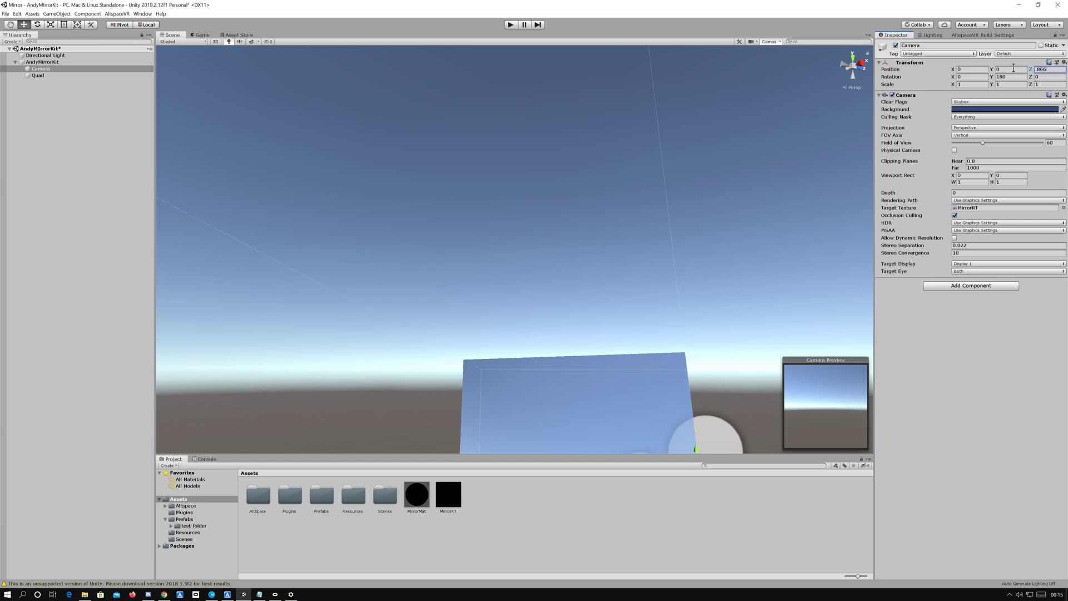
left_click(972, 161)
type(".8")
Step: Remove the Mesh Collider component from the quad
scroll(634, 360, "down", 4)
middle_click_drag(626, 337, 581, 422)
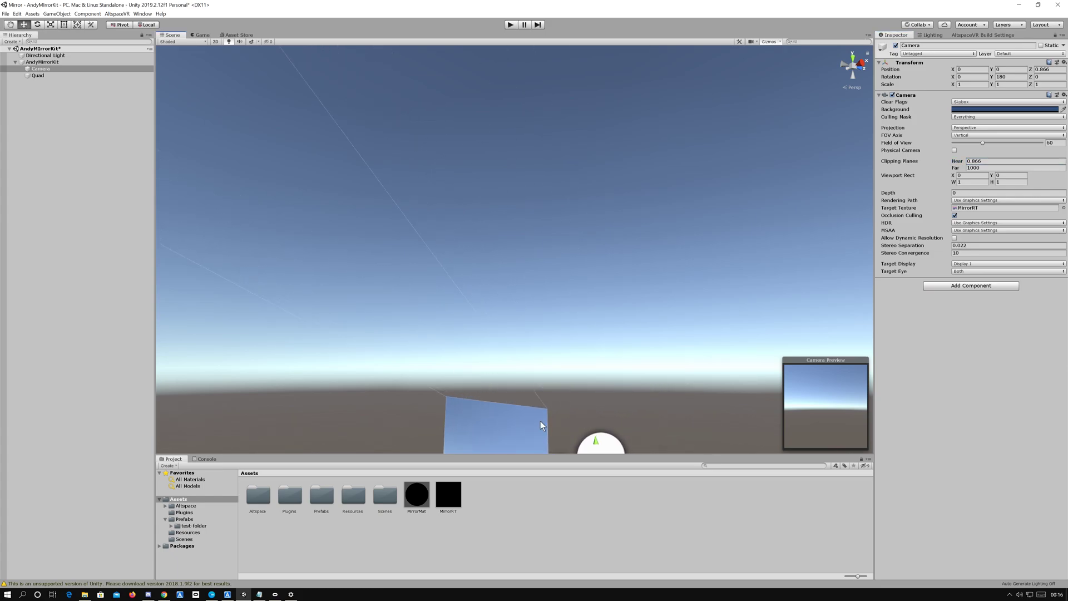
right_click_drag(559, 416, 515, 391)
left_click(38, 76)
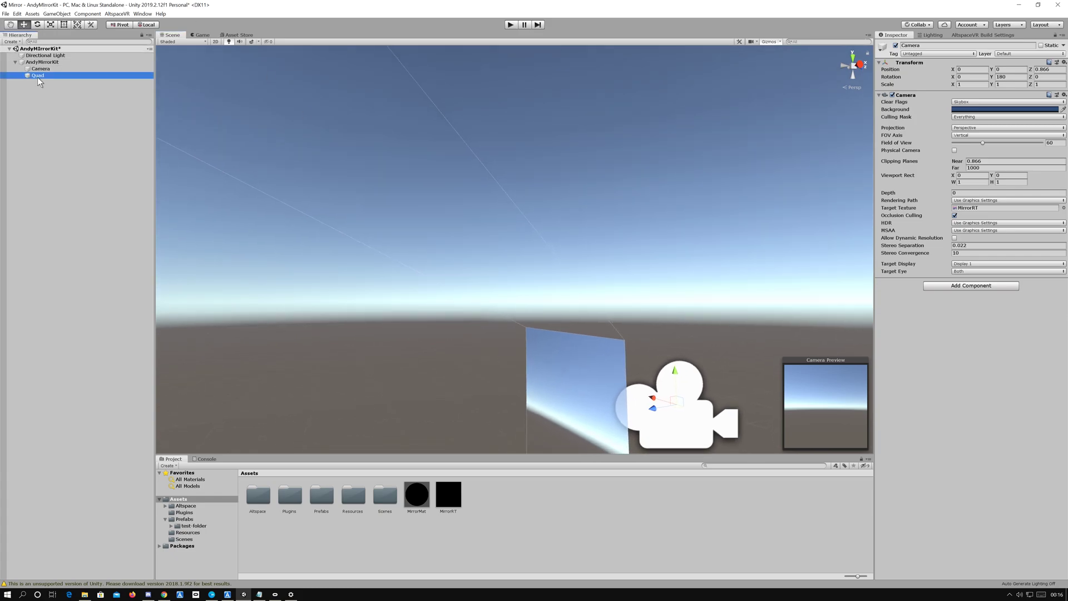
left_click(1064, 235)
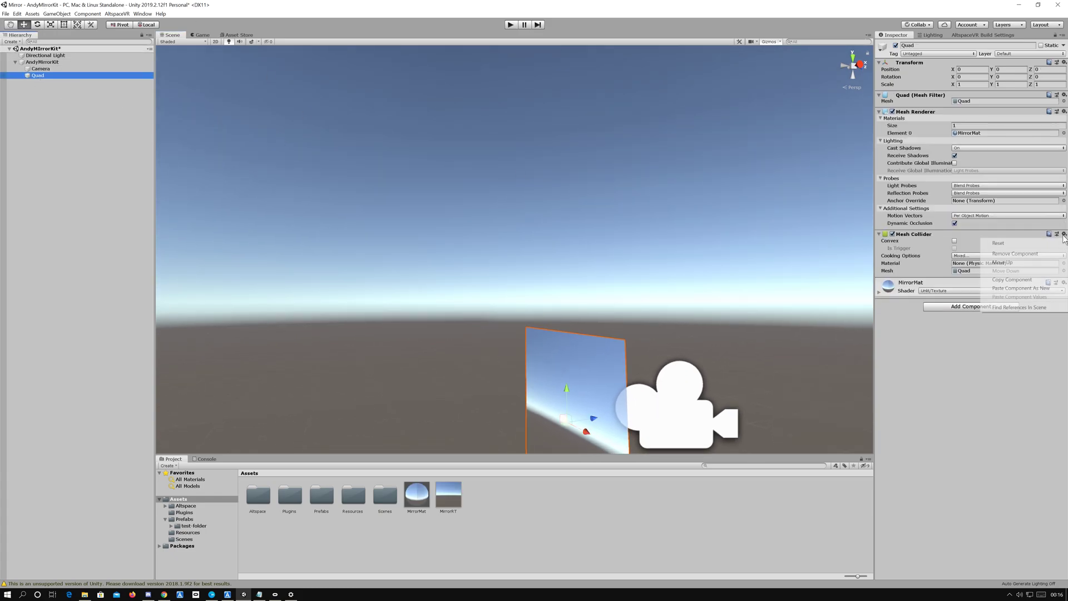
left_click(1015, 254)
Step: Convert the AndyMirrorKit object to a kit prefab with the AltspaceVR build settings
scroll(672, 362, "down", 4)
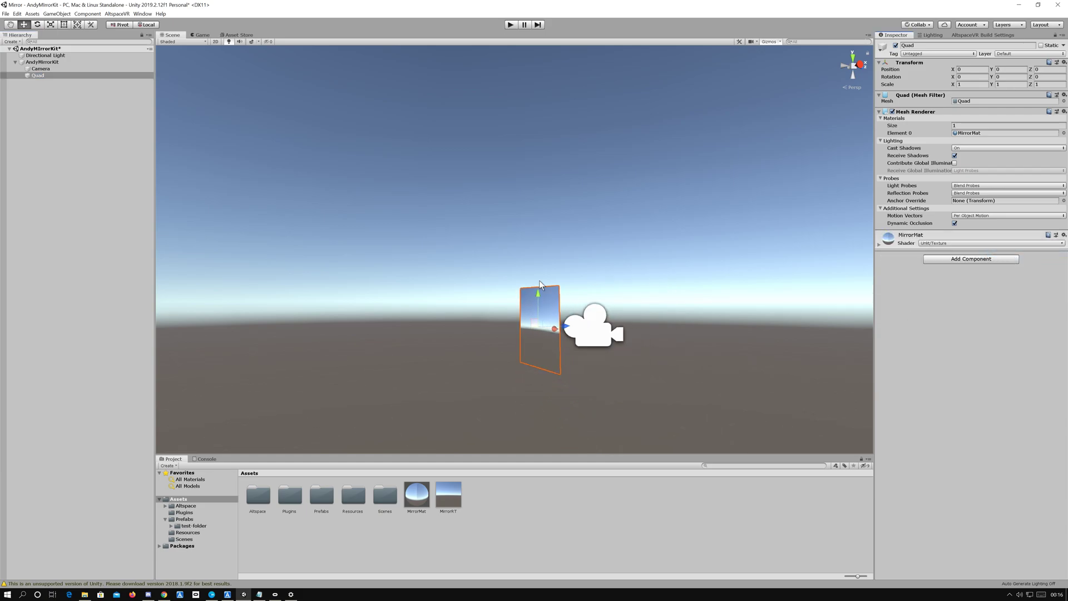
left_click(40, 62)
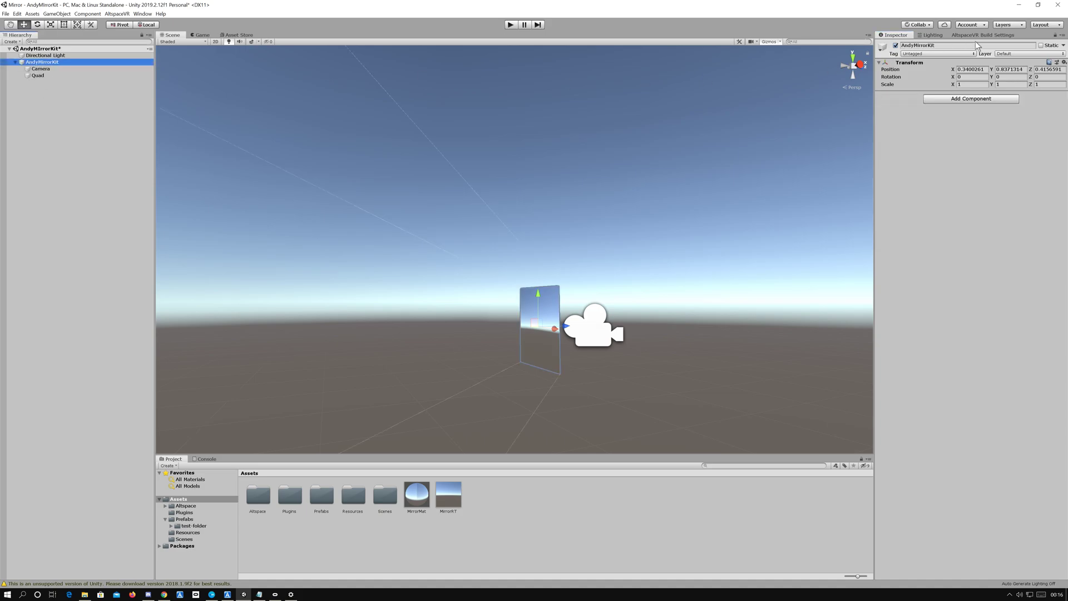
left_click(994, 35)
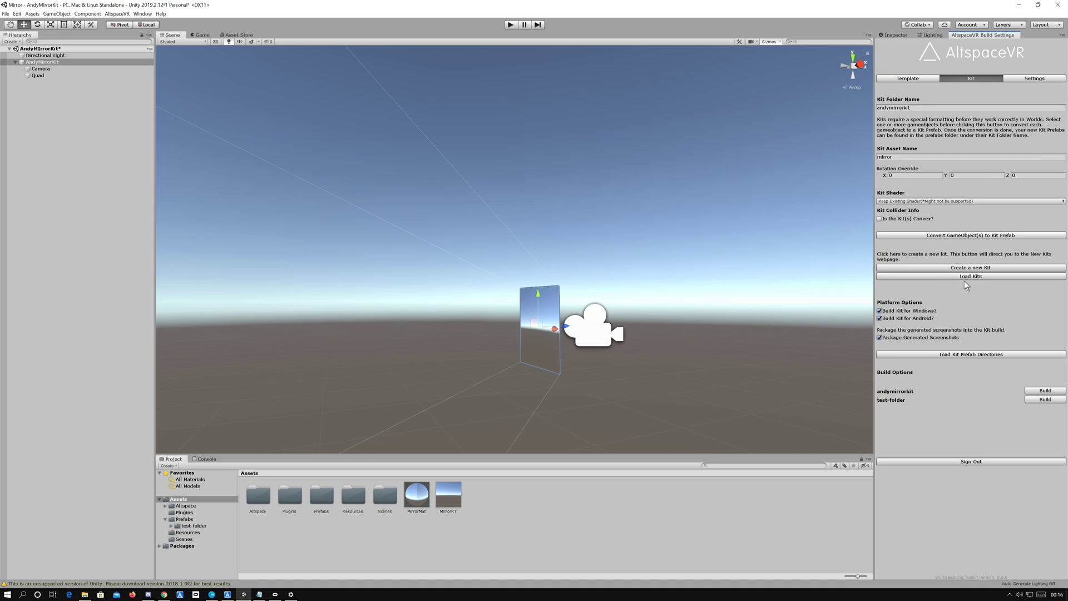
left_click(959, 236)
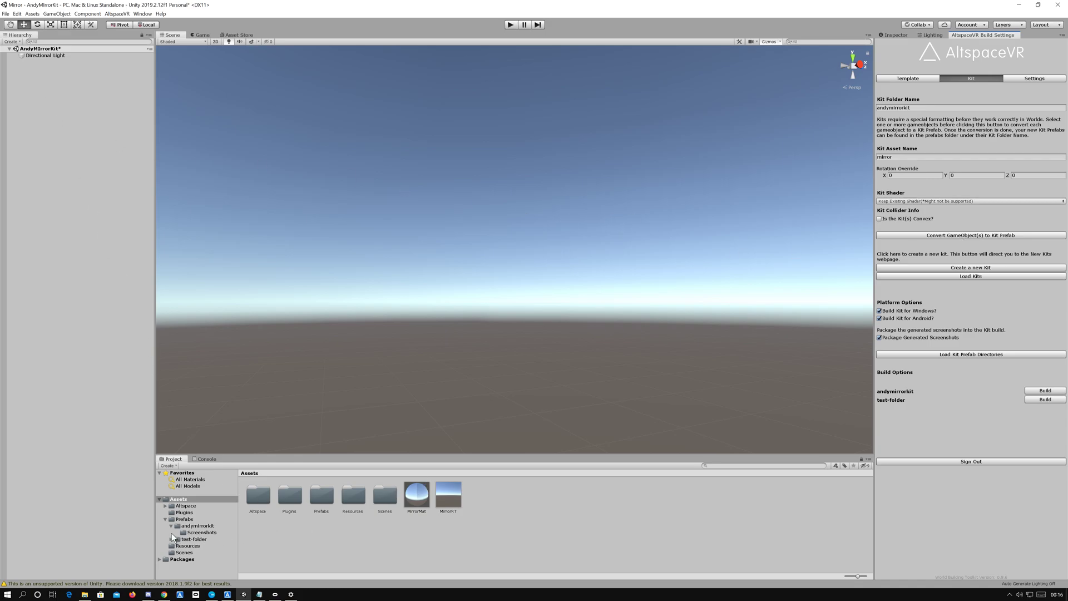
Step: Place the mirror prefab from the andymirrorkit prefabs folder into the scene
left_click(199, 527)
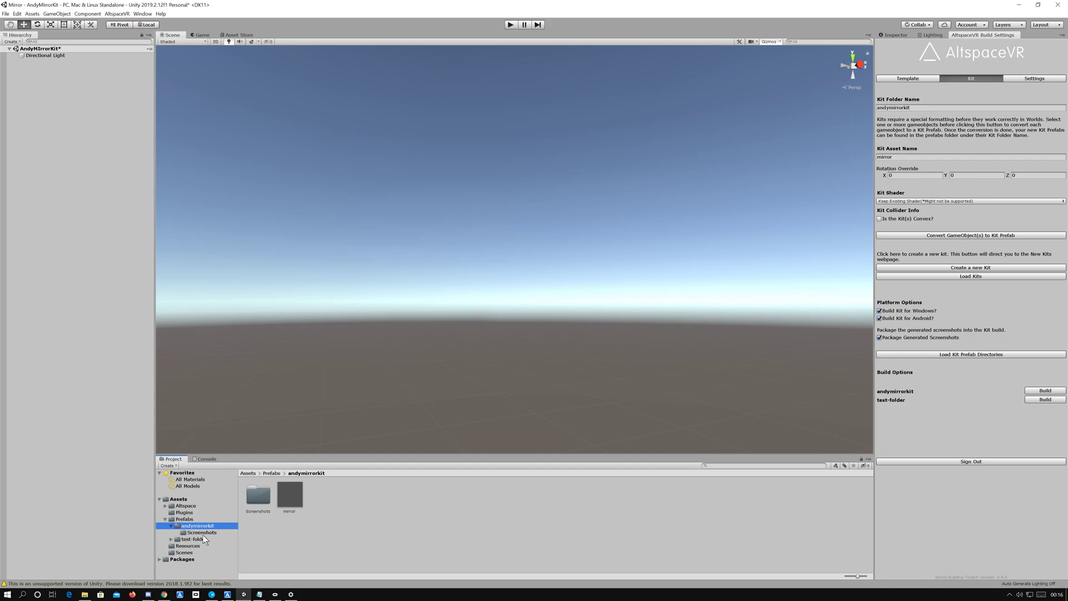
left_click(289, 497)
left_click_drag(289, 497, 5, 56)
left_click_drag(47, 106, 47, 105)
Step: Expand the mirror prefab instance and open its prefab asset for editing from the collider child
right_click(30, 62)
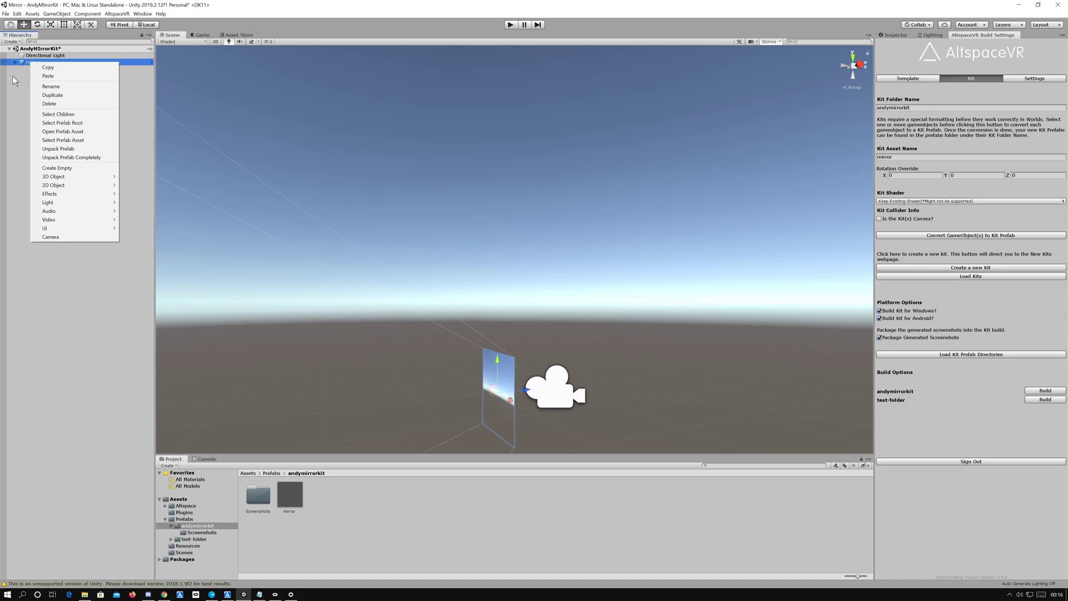
left_click(13, 62)
left_click(14, 62)
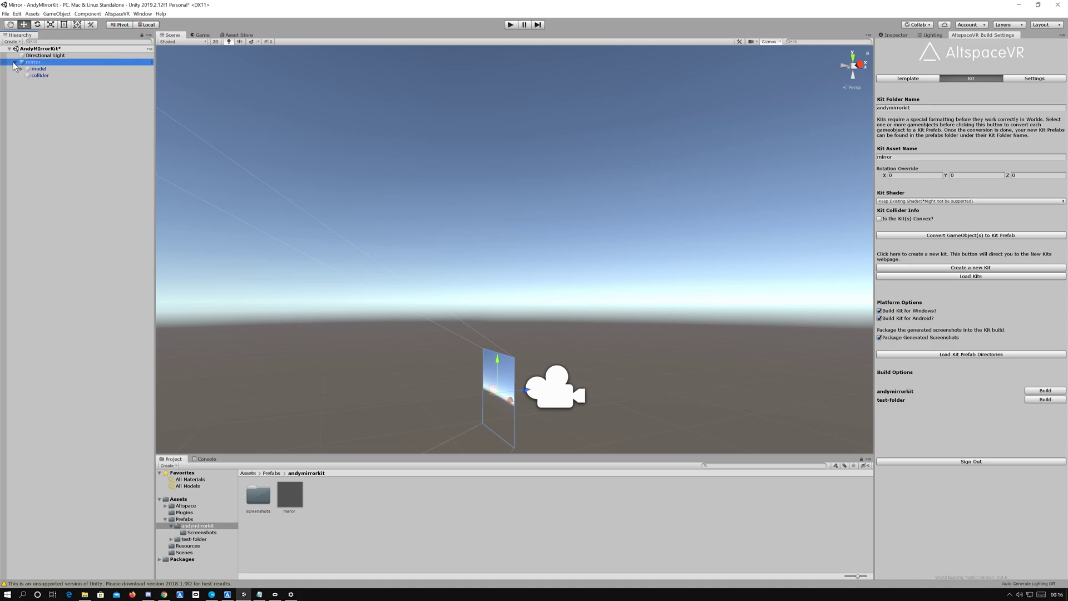
left_click(51, 76)
right_click(51, 78)
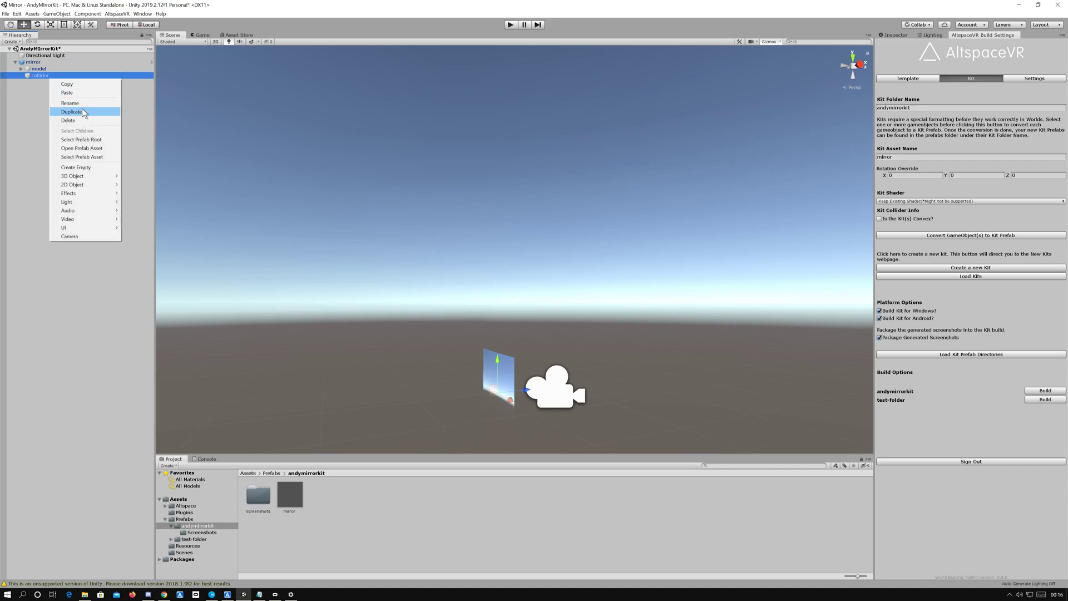
left_click(97, 149)
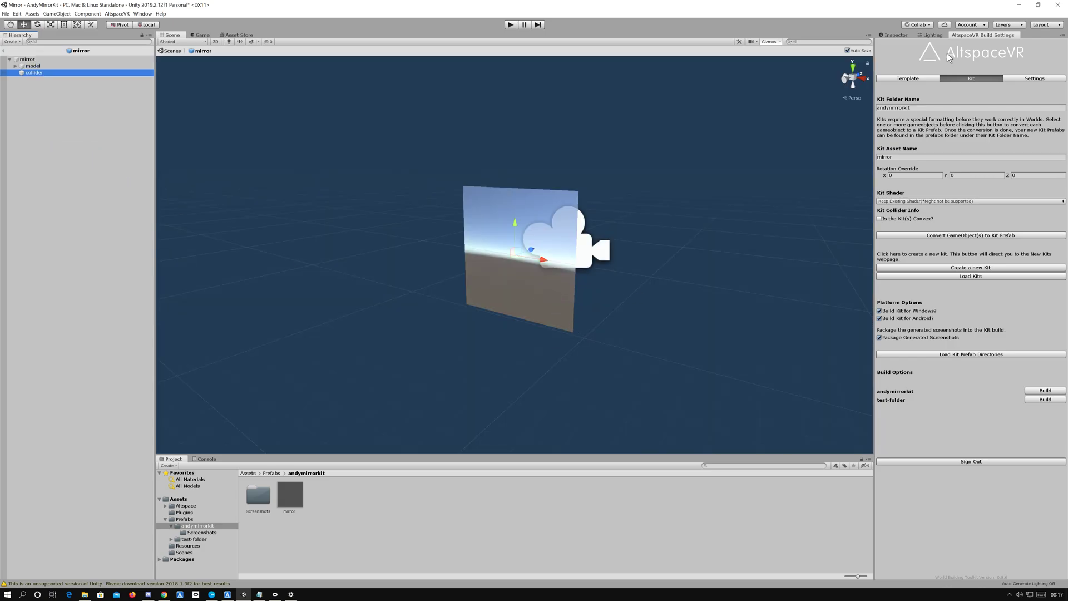
Step: Replace the collider object's Box Collider component with a Mesh Collider that has no mesh assigned
left_click(894, 35)
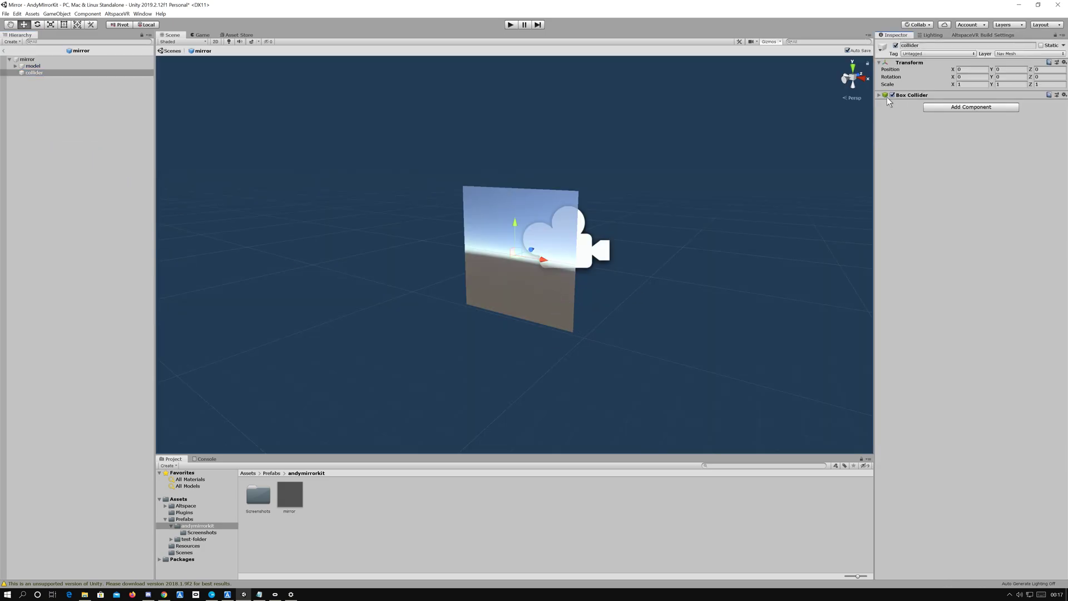
left_click(1064, 95)
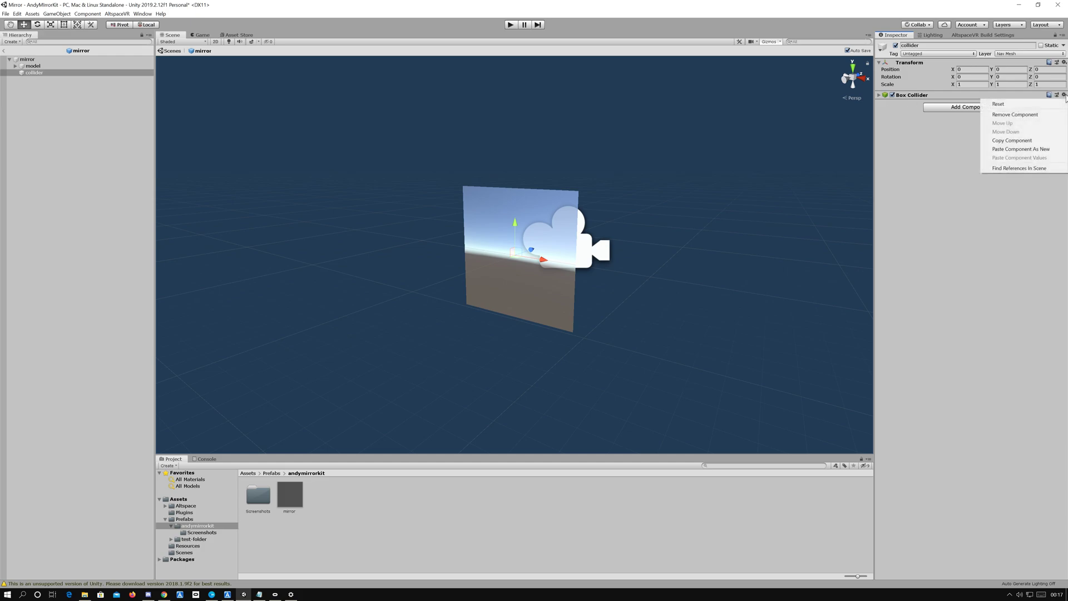
left_click(1013, 114)
left_click(960, 98)
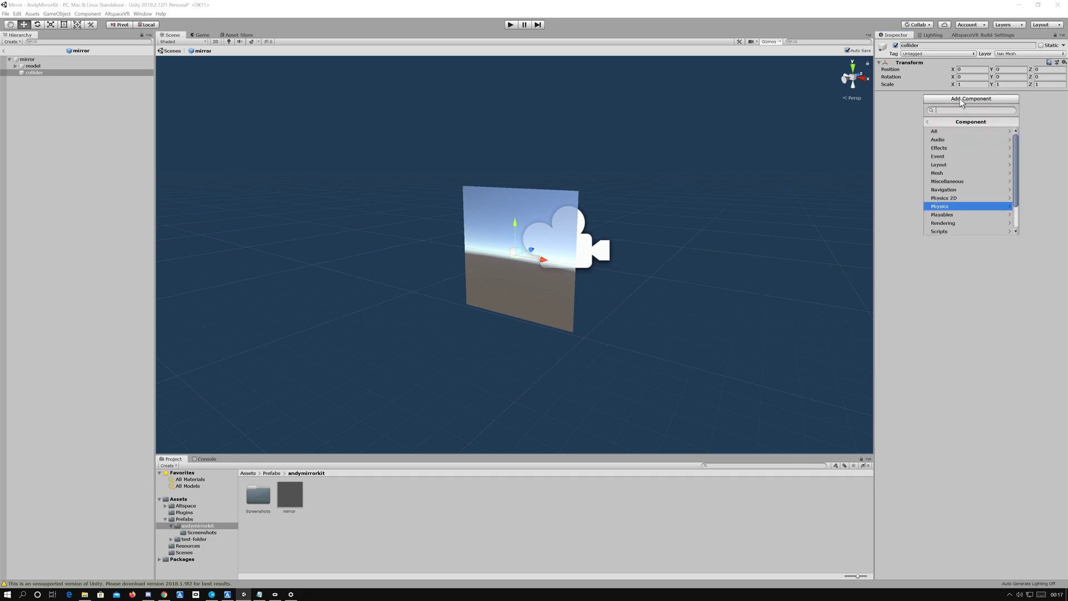
left_click(943, 207)
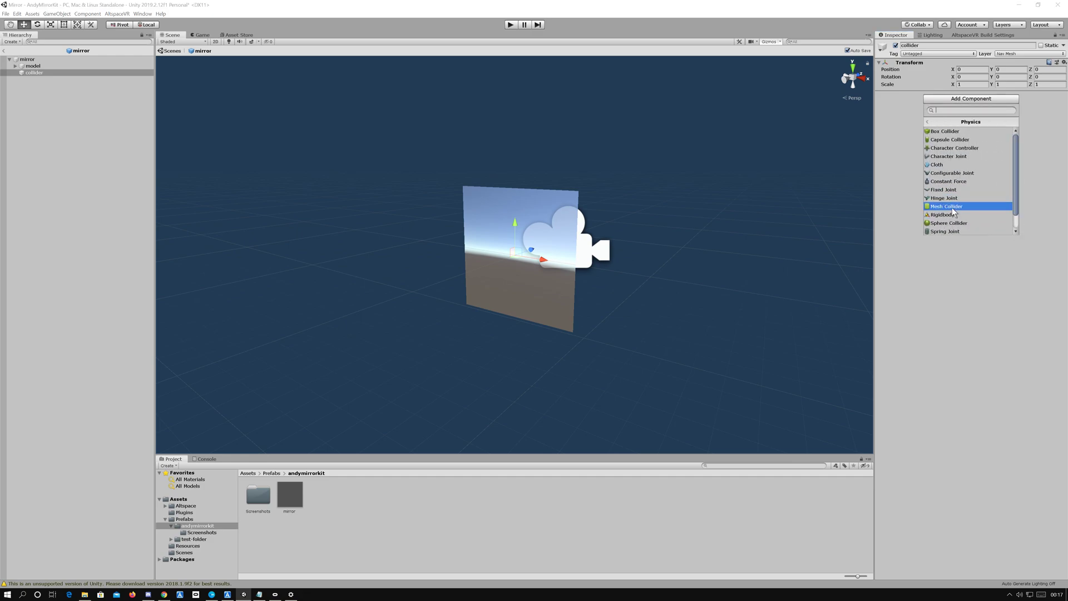
left_click(952, 207)
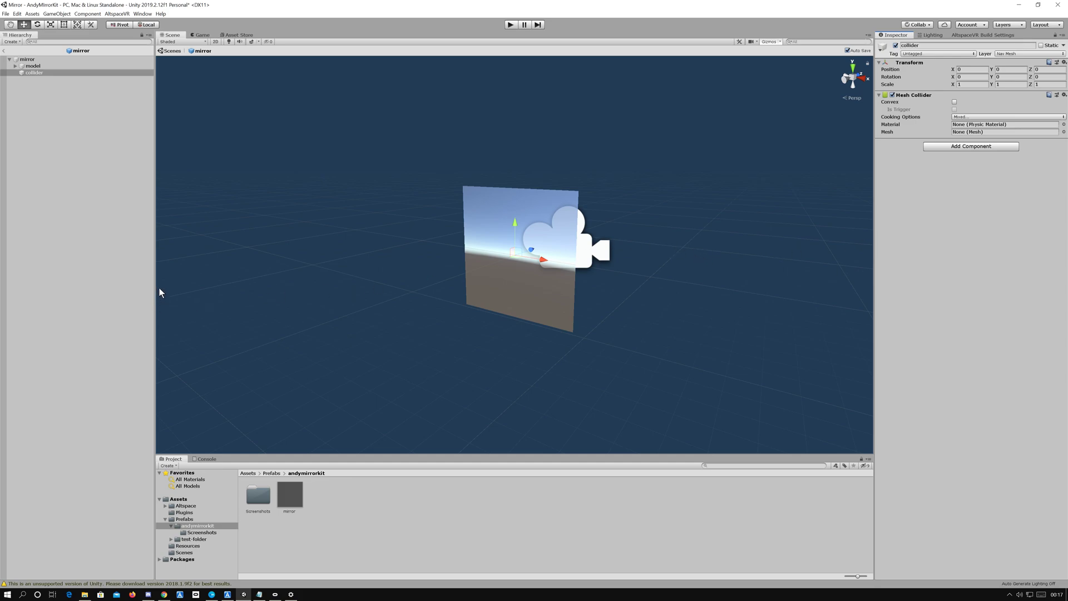
Step: Build the andymirrorkit kit for Windows and Android with its generated screenshots packaged
left_click(967, 35)
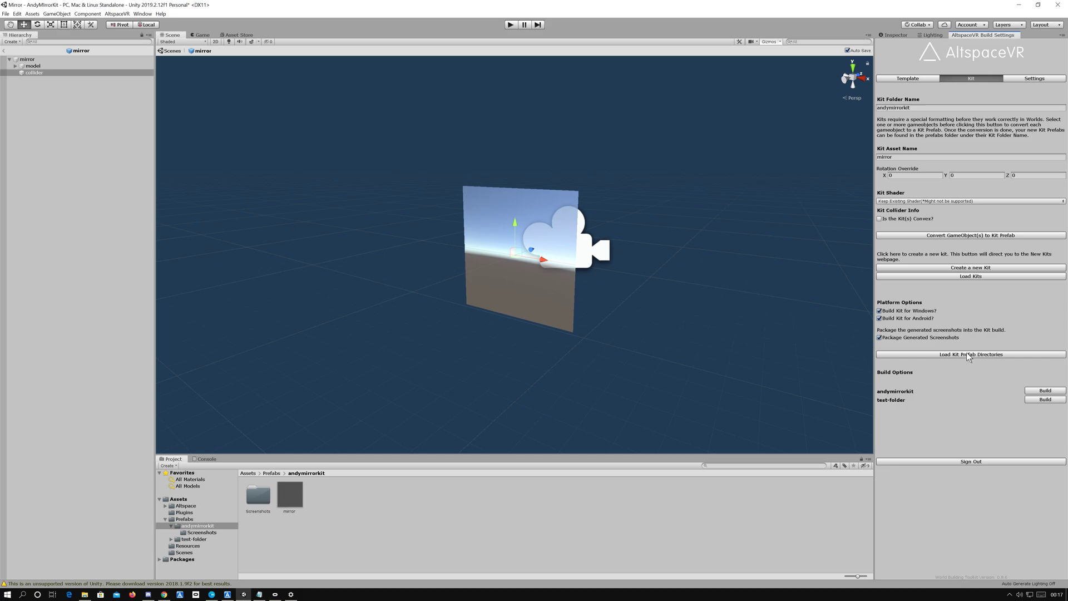
left_click(1051, 391)
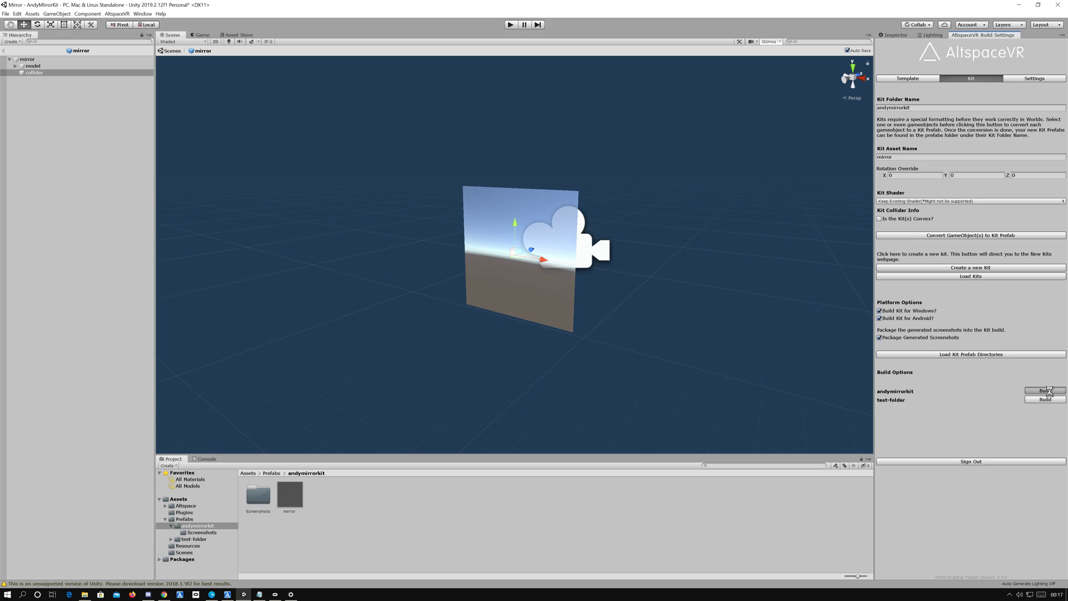